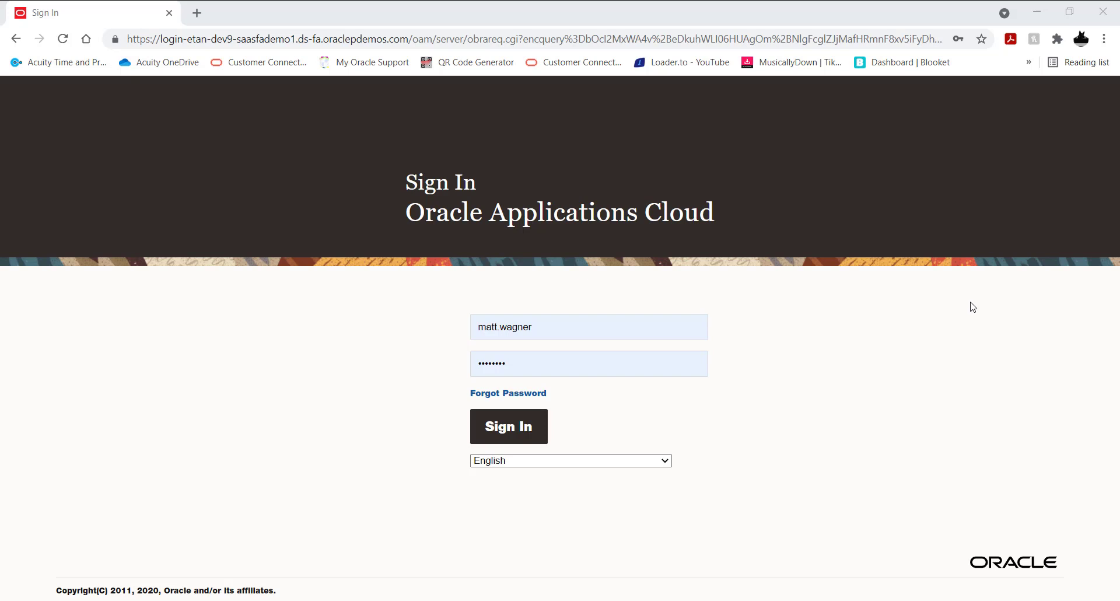
Step: Sign in with the prefilled credentials and open Catalog Resources in the My Client Groups Learning administration area
left_click(517, 430)
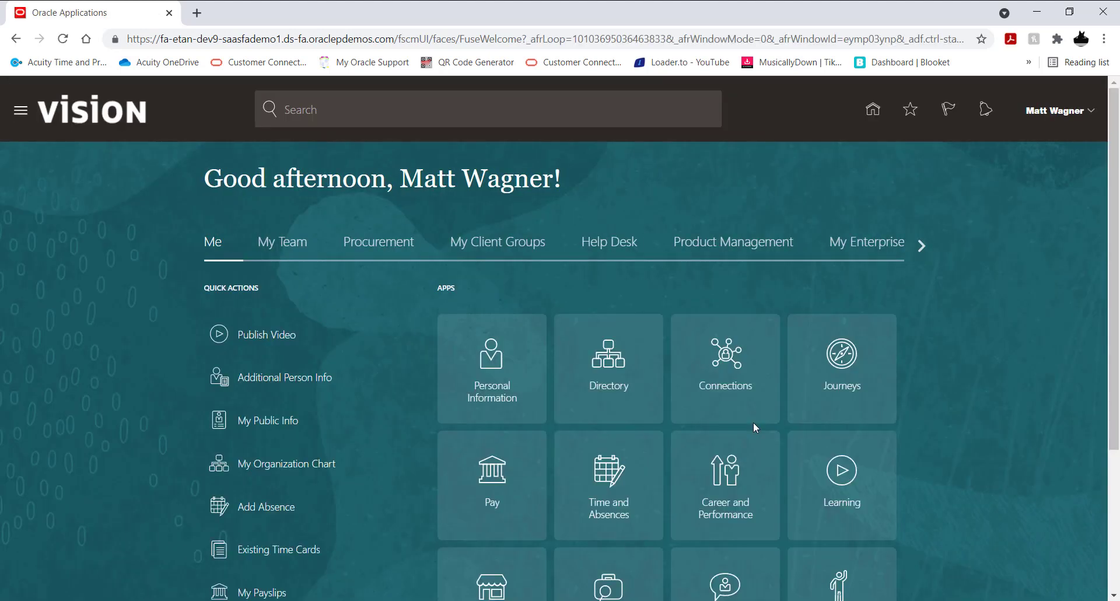
left_click(496, 247)
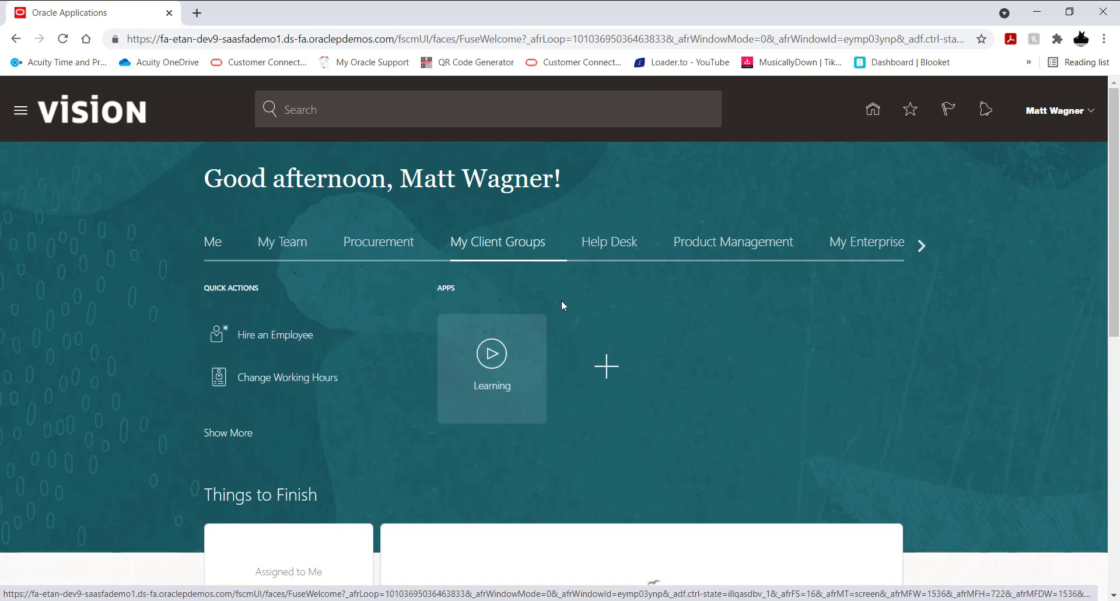
left_click(496, 359)
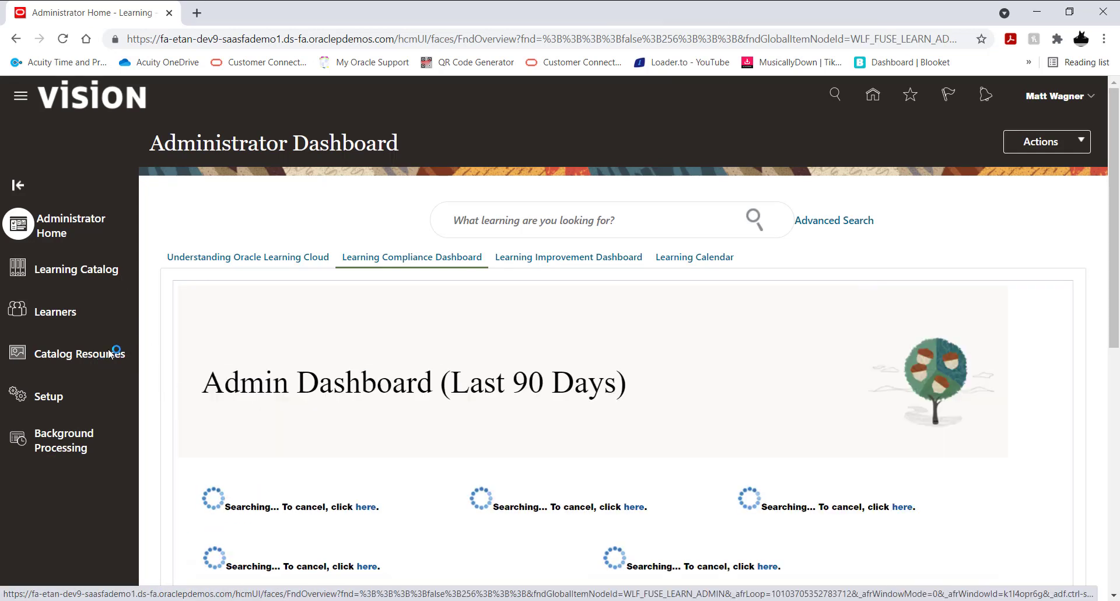
left_click(127, 344)
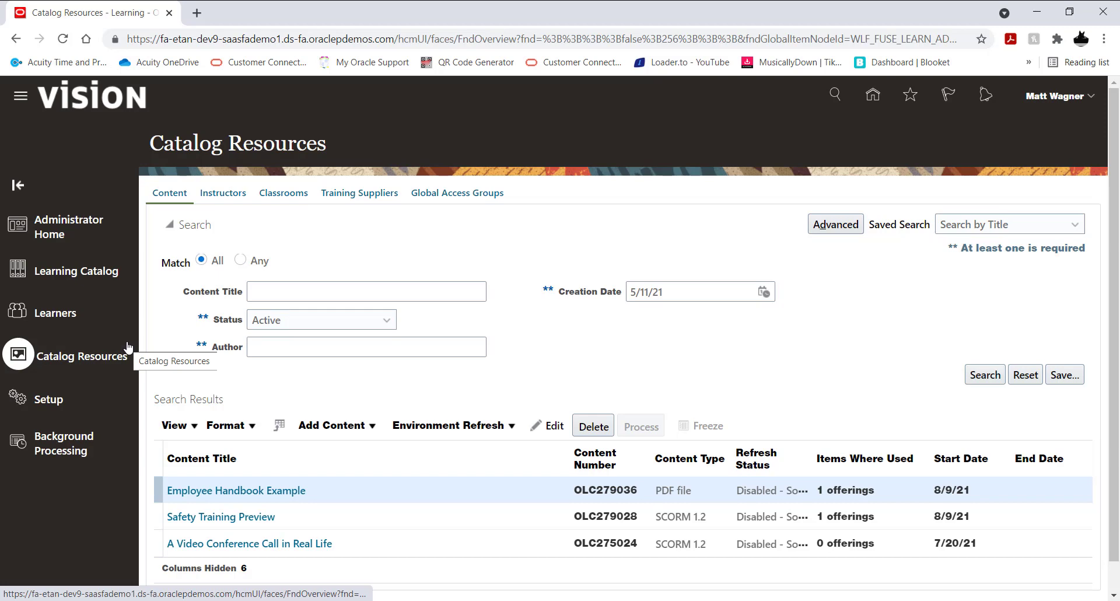
Step: Add a video to the catalog content by uploading "Working from home tips for 2019 (10 proven tips for productive remote work).mp4" from the Courses > Videos > MP4 folder
left_click(345, 429)
left_click(357, 466)
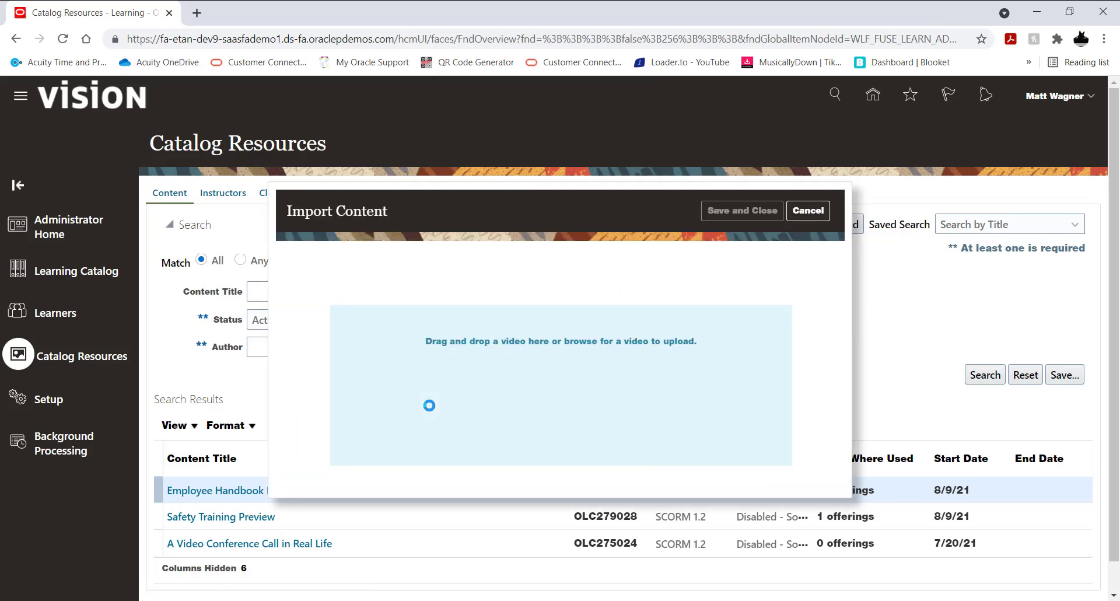
left_click(525, 344)
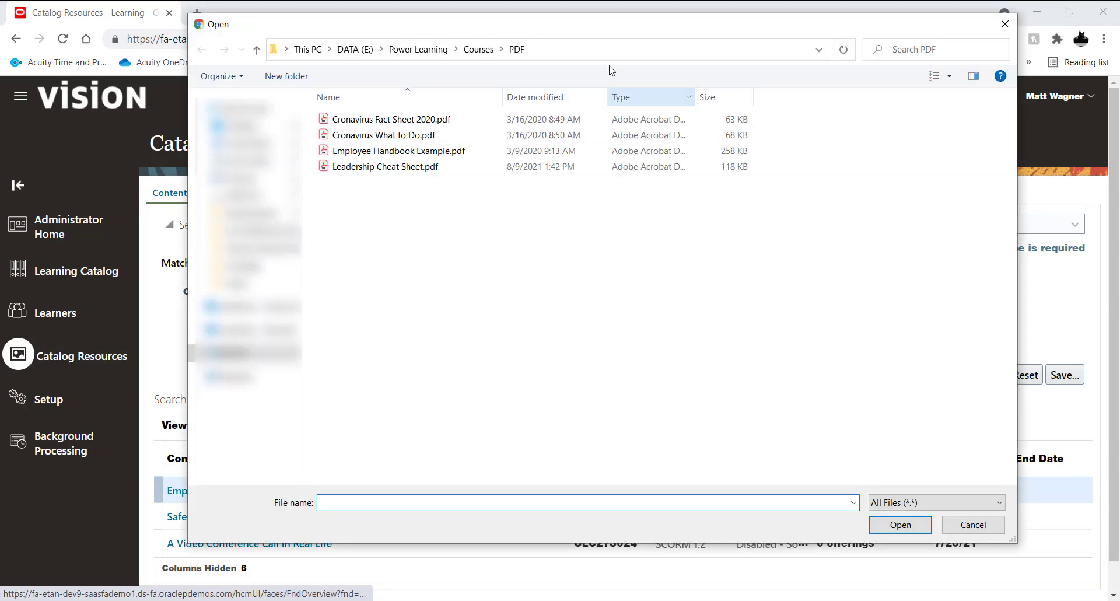
left_click(478, 50)
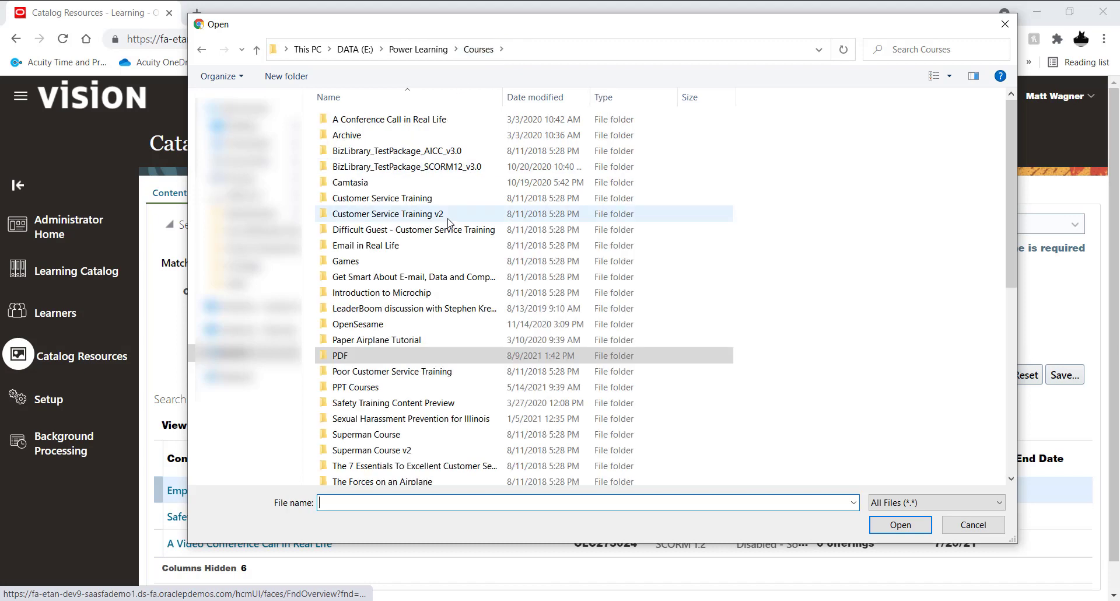
scroll(433, 230, "down", 1)
scroll(433, 229, "down", 2)
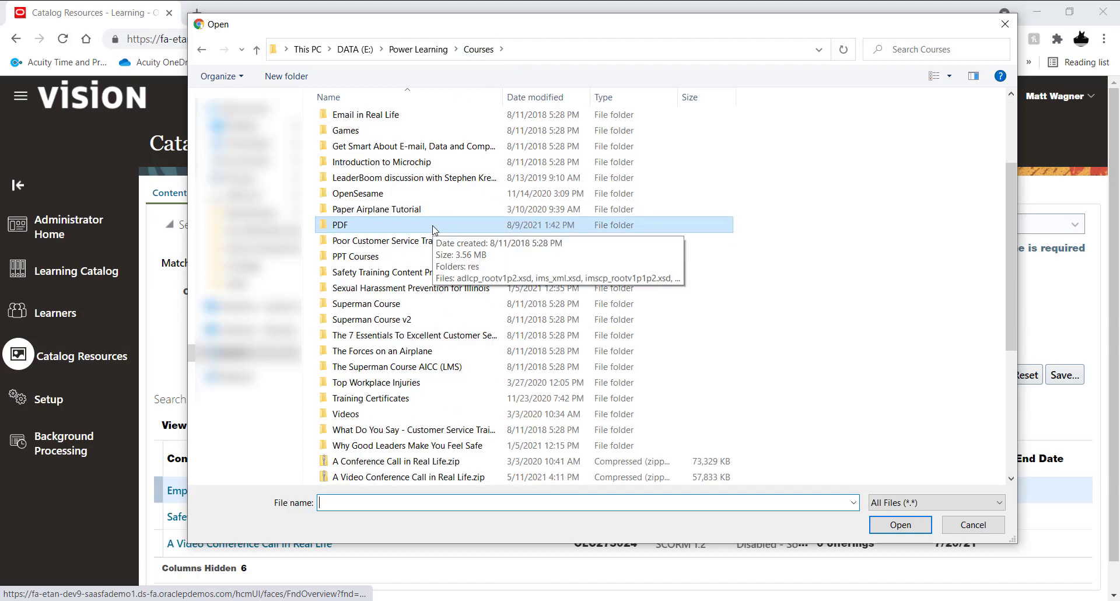
double_click(344, 412)
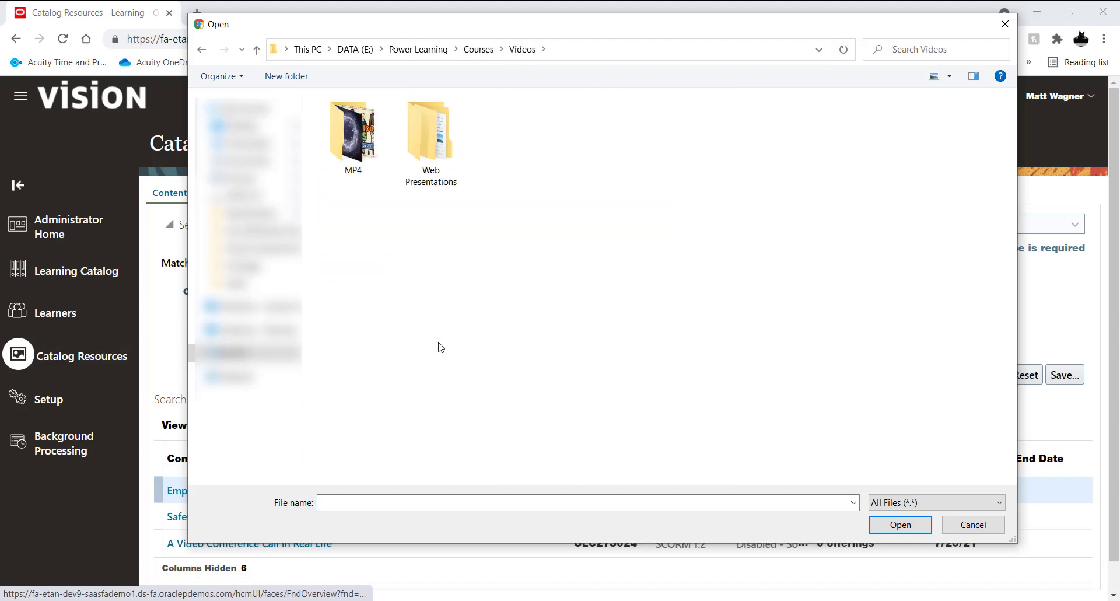
left_click(364, 159)
key("Return")
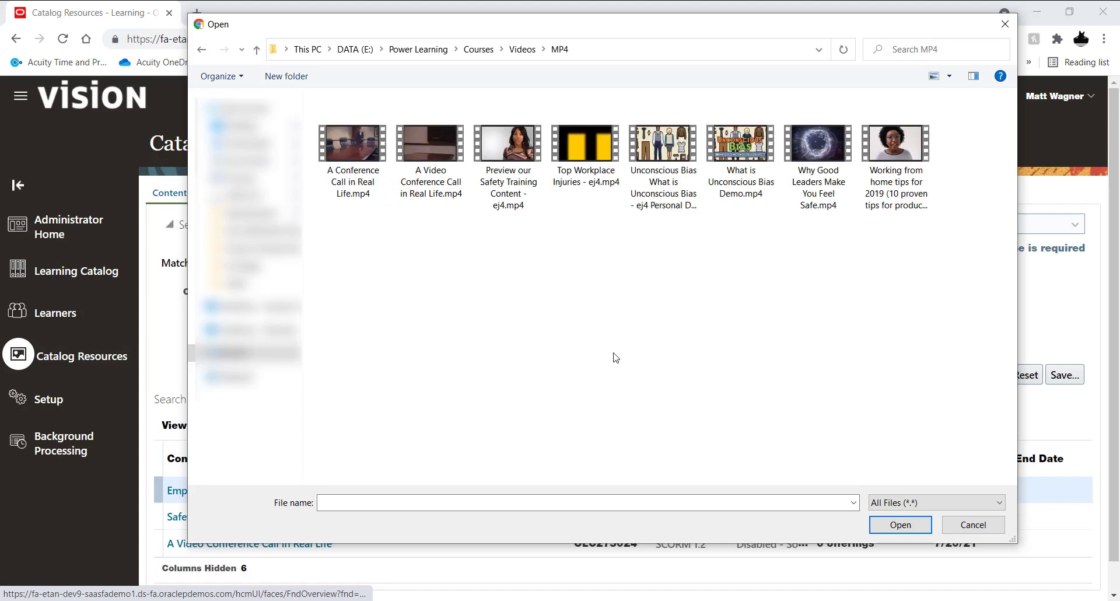
left_click(894, 166)
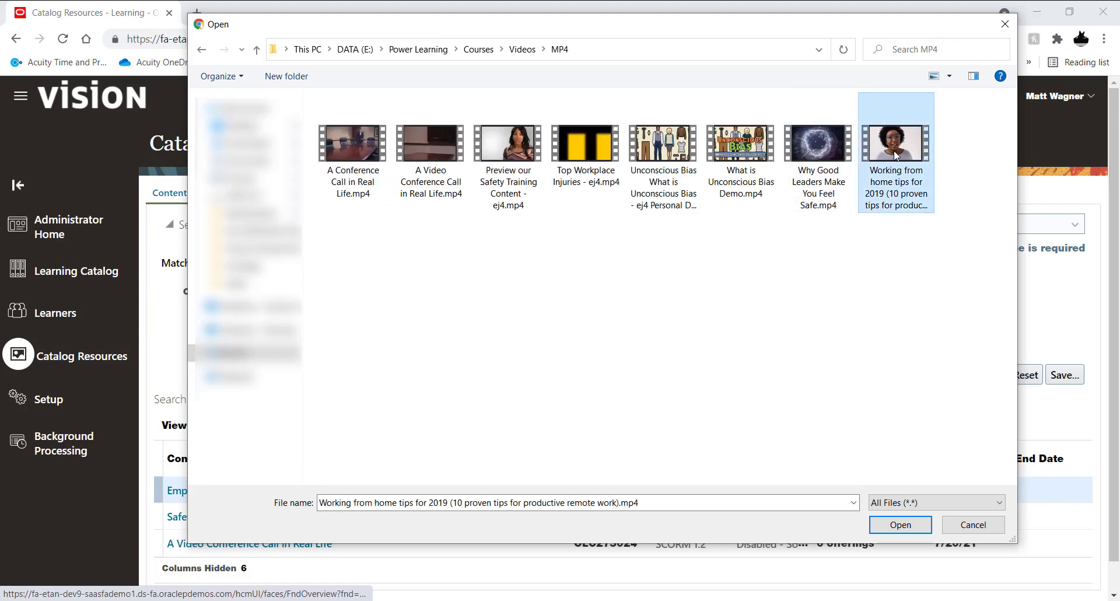
left_click(900, 525)
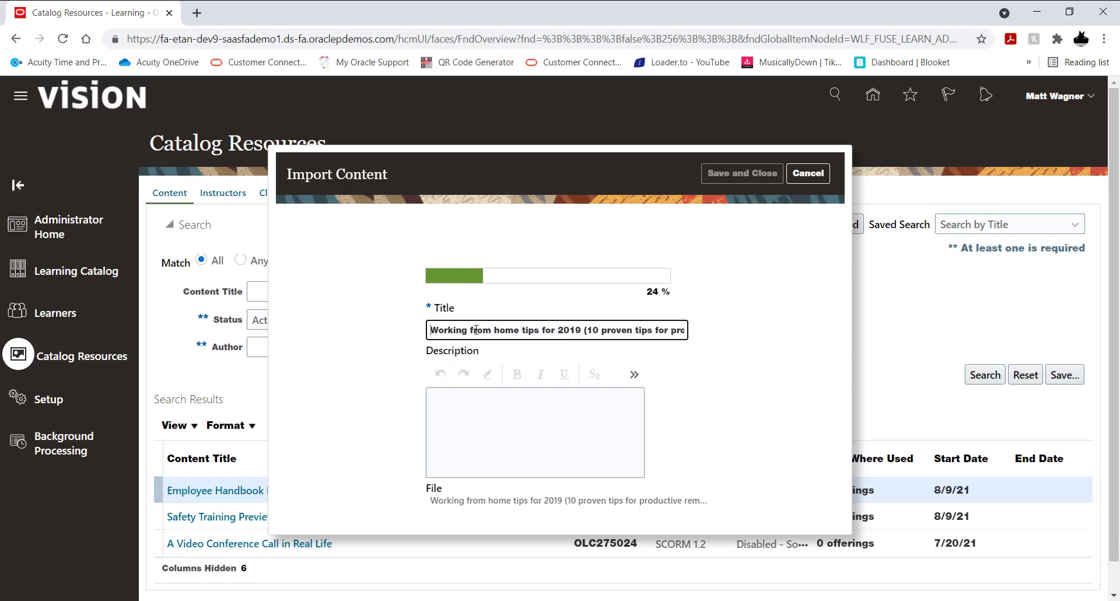
Step: Capitalize the words "From", "Home" and "Tips" in the imported video's title
key("BackSpace")
type("F")
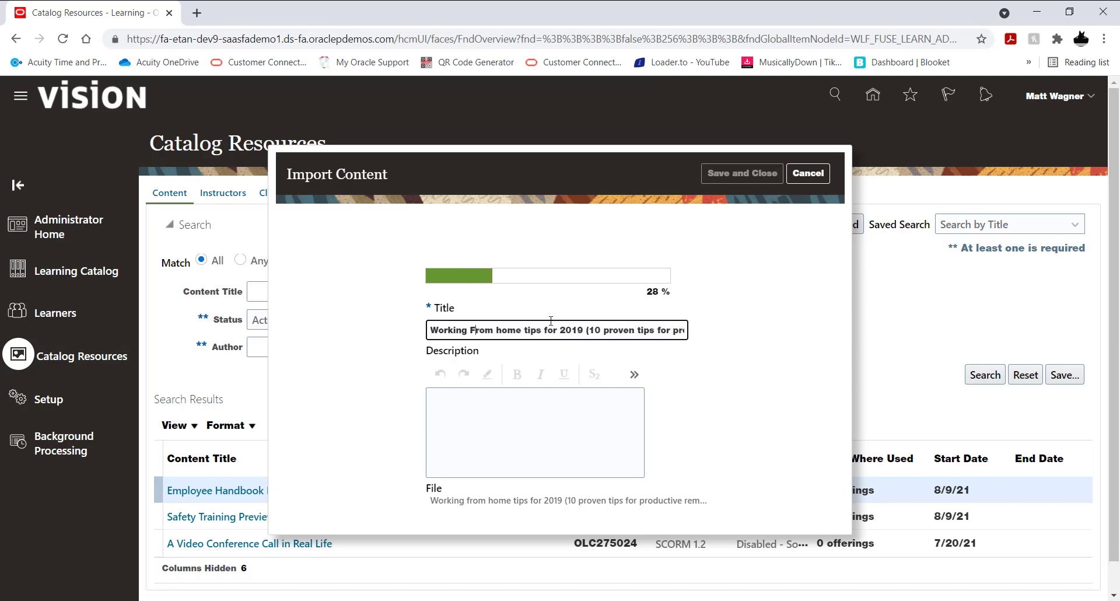
key("Right")
key("Right")
key("Right")
key("Delete")
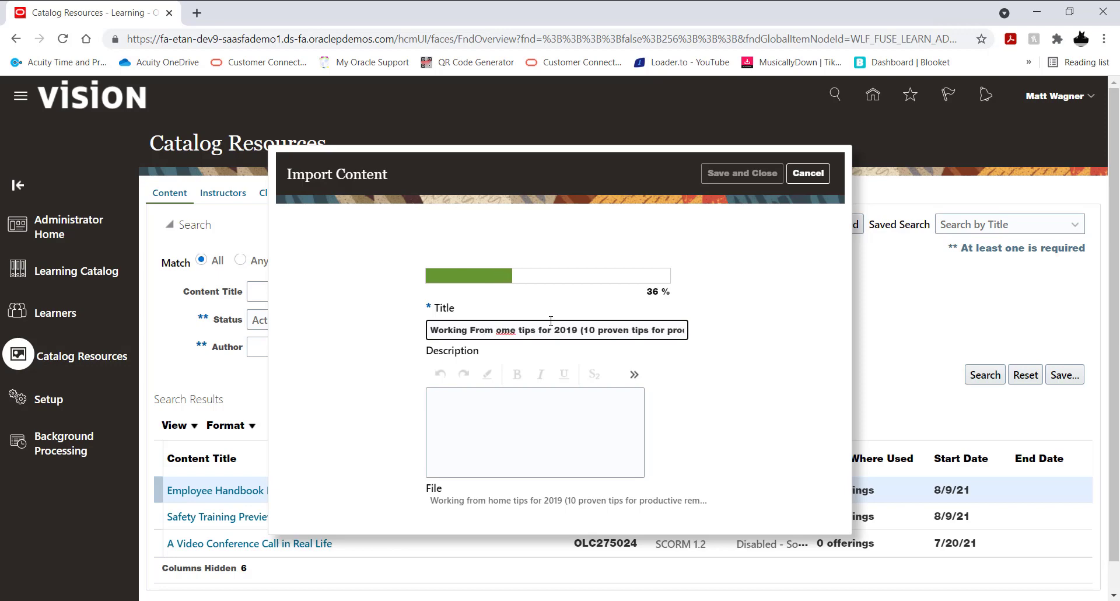
type("H")
key("Right")
key("Right")
key("Right")
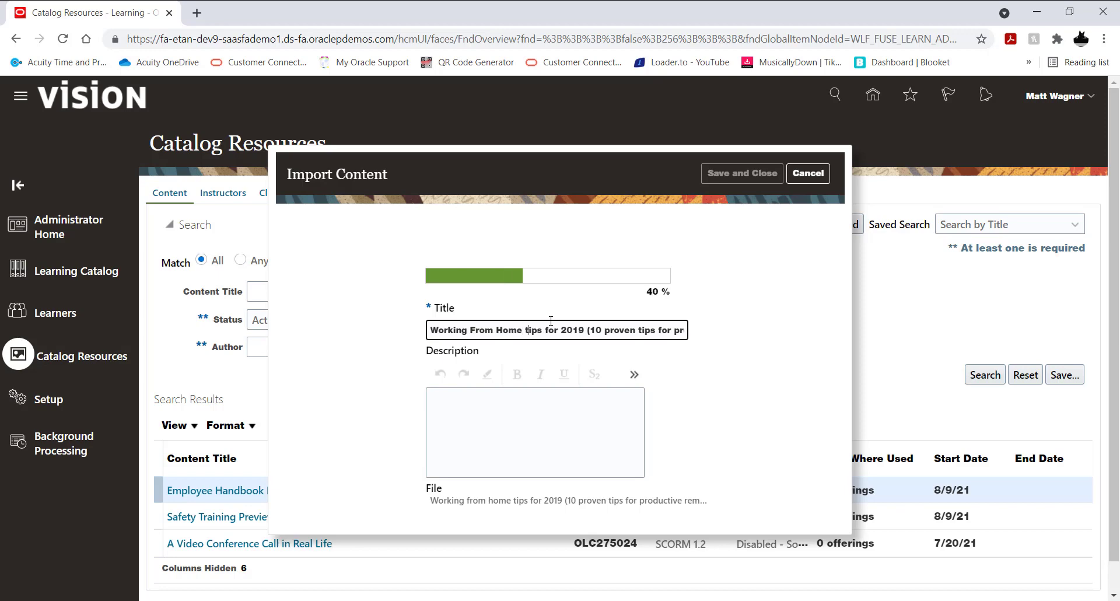
key("BackSpace")
type("T")
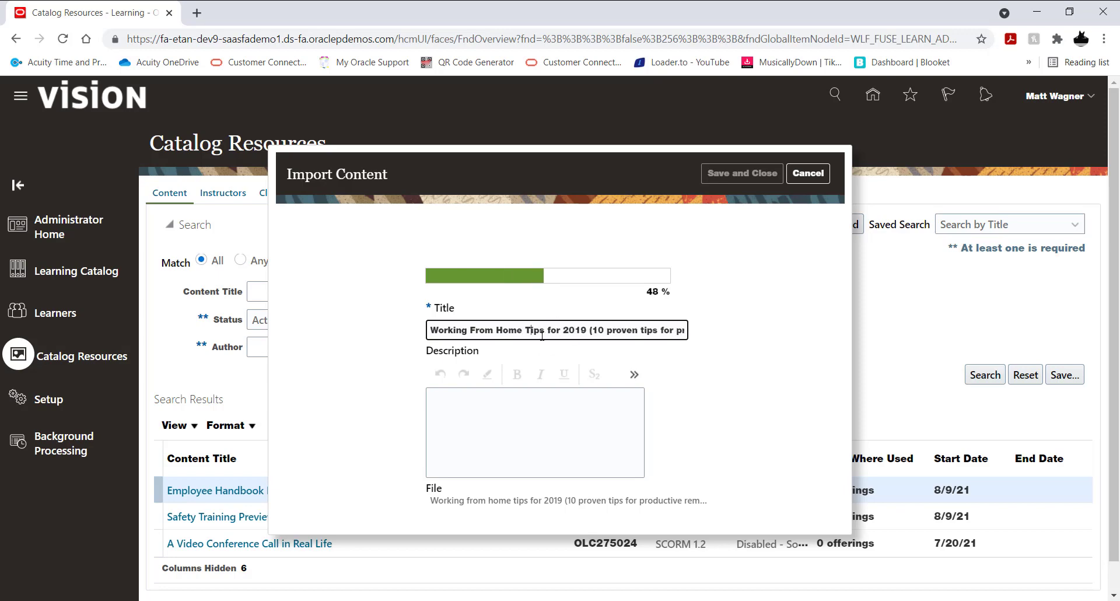
Step: Change the year to 2021, remove the parenthesized text so the title reads "Working From Home Tips for 2021", and save the imported content
left_click(583, 330)
key("BackSpace")
key("BackSpace")
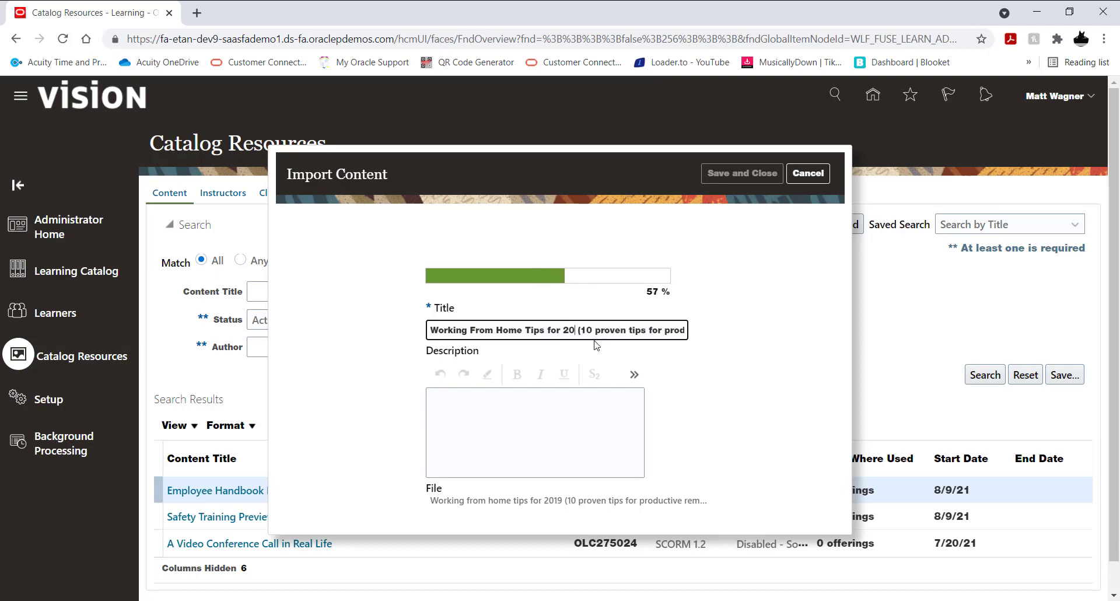
type("21")
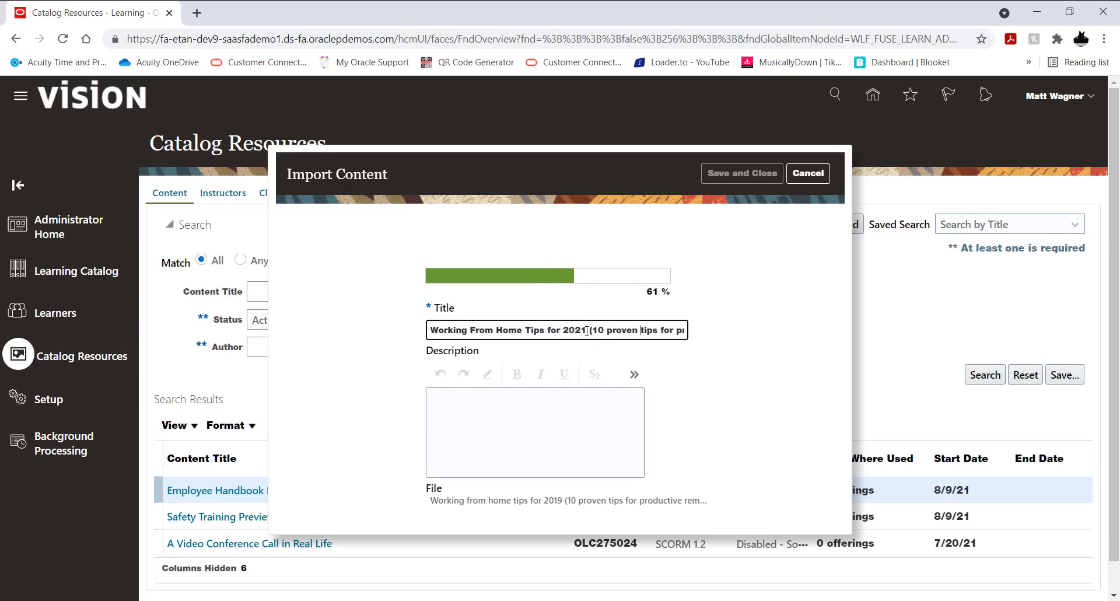
left_click_drag(590, 328, 745, 327)
key("BackSpace")
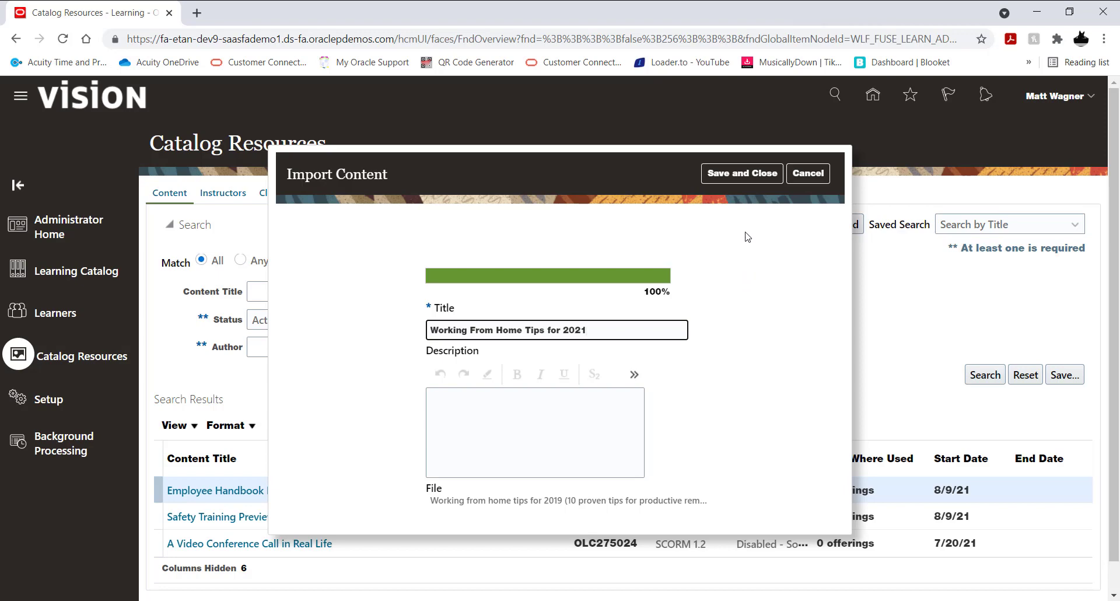
left_click(741, 176)
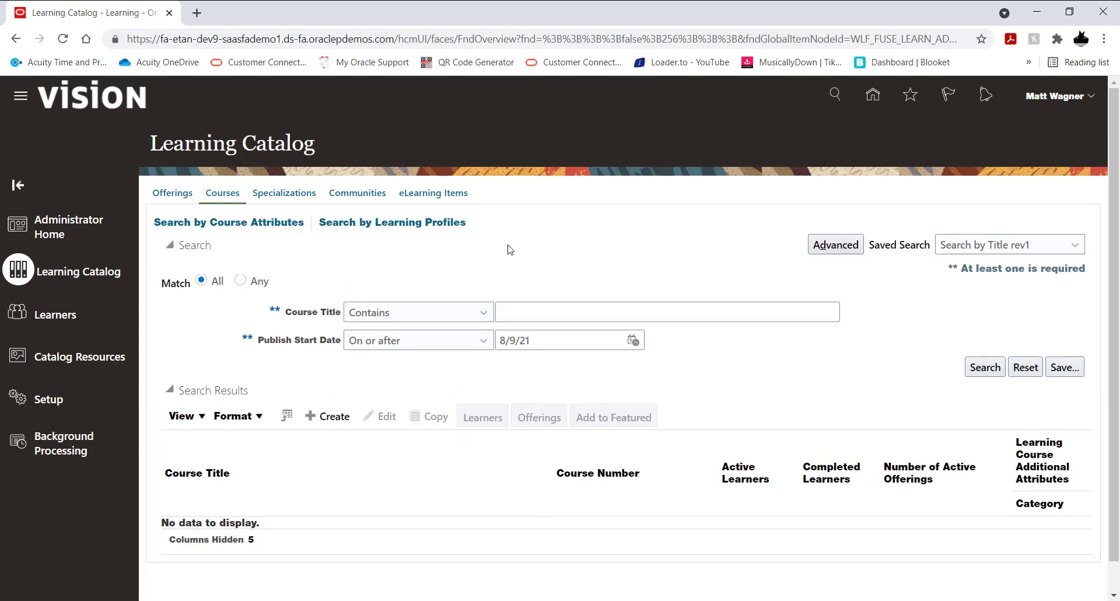
Step: Start a new course in the Learning Catalog with the title "Working From Home Tips and Tricks 2021"
scroll(511, 250, "down", 1)
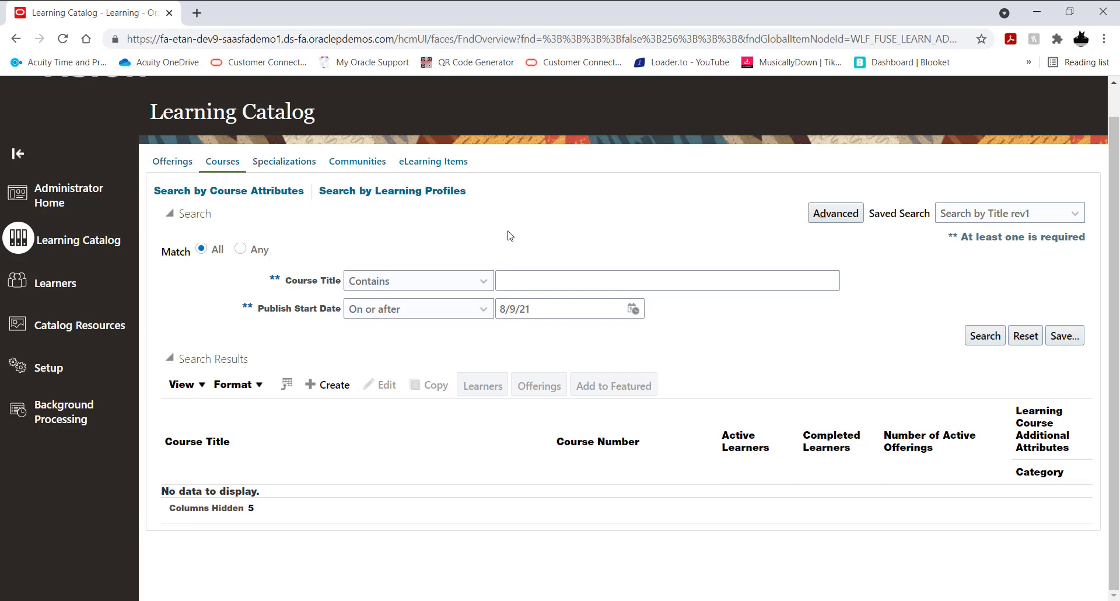
left_click(331, 393)
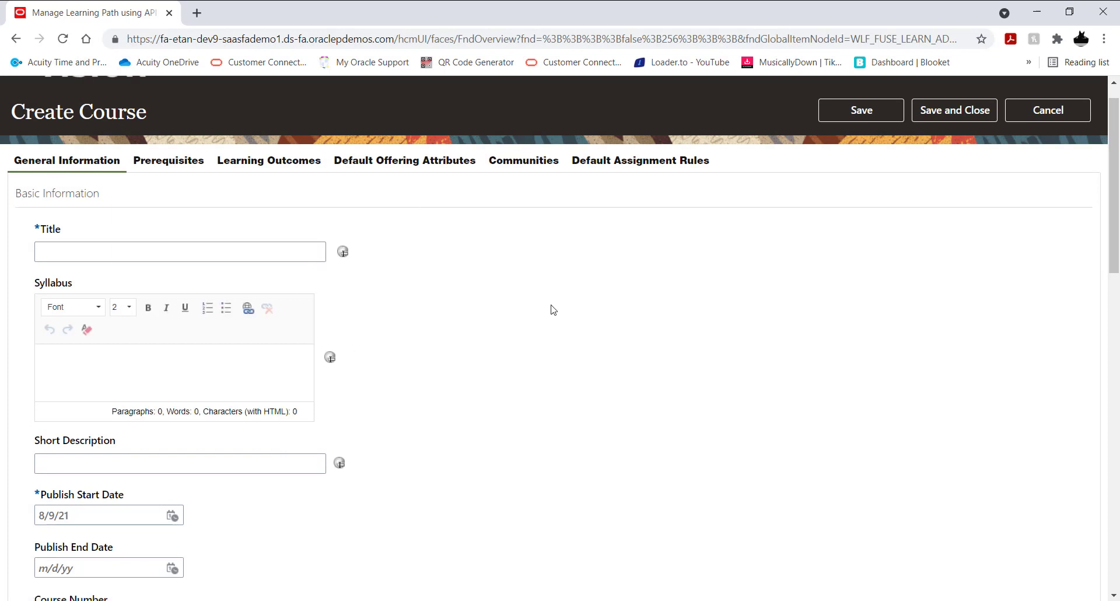
left_click(221, 252)
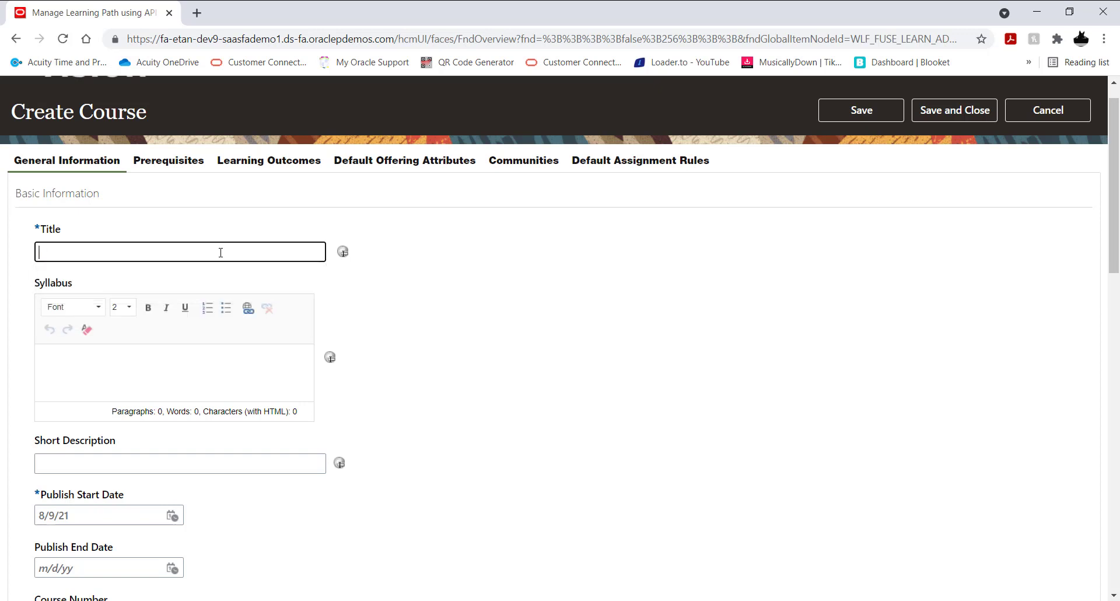
type("Working From Home Ti")
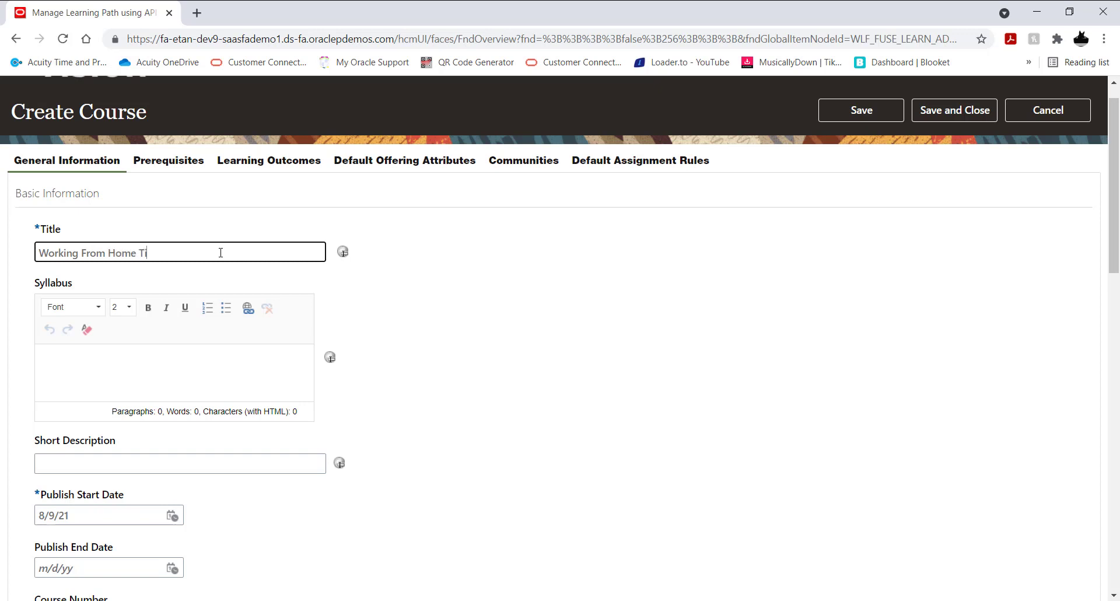
type("ps and Tricks 2021")
left_click(421, 257)
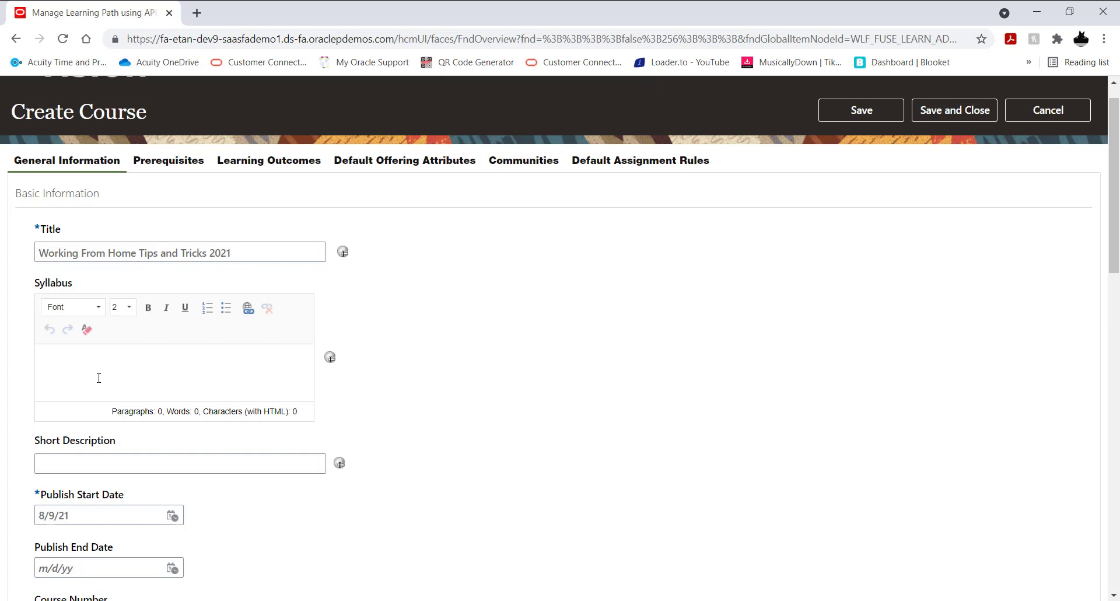
Step: Copy the course title "Working From Home Tips and Tricks 2021" into the syllabus and the short description
triple_click(99, 252)
key("ctrl+c")
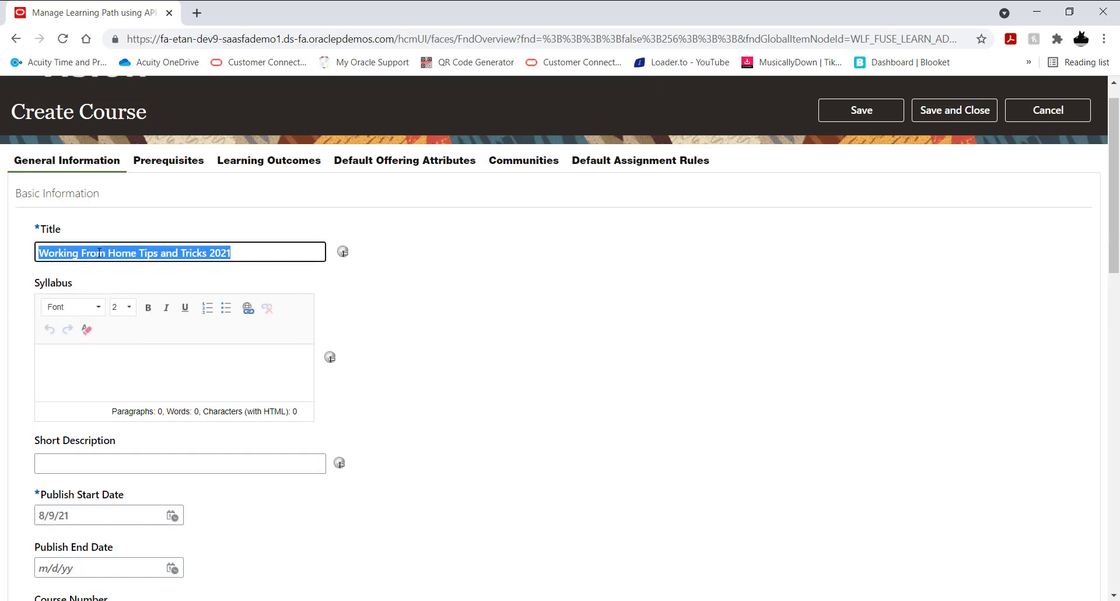
left_click(176, 382)
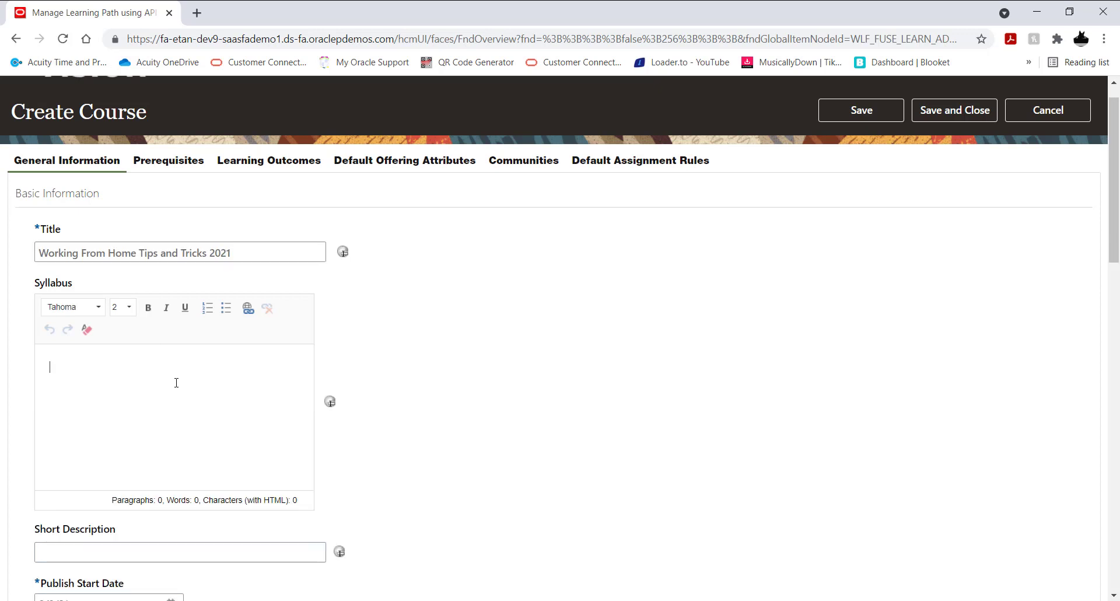
key("ctrl+v")
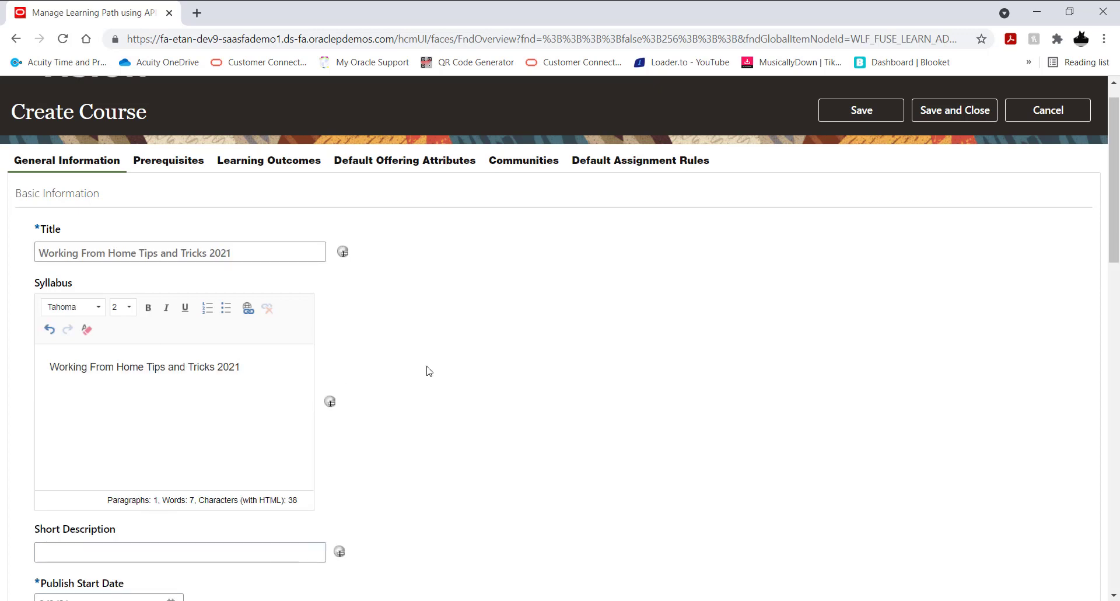
scroll(429, 371, "down", 3)
left_click(88, 406)
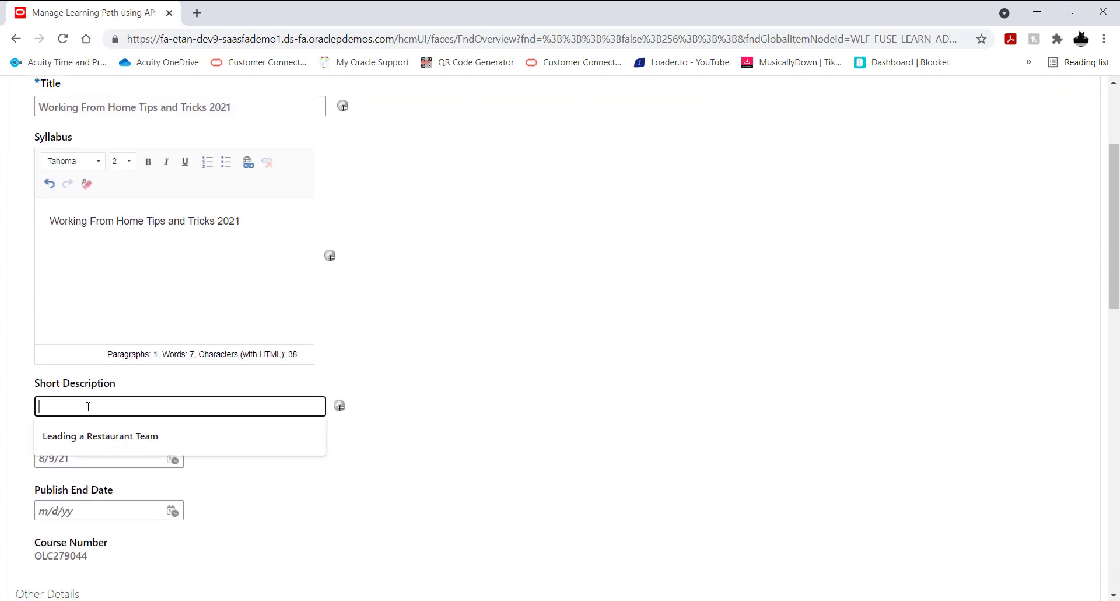
key("ctrl+v")
left_click(469, 382)
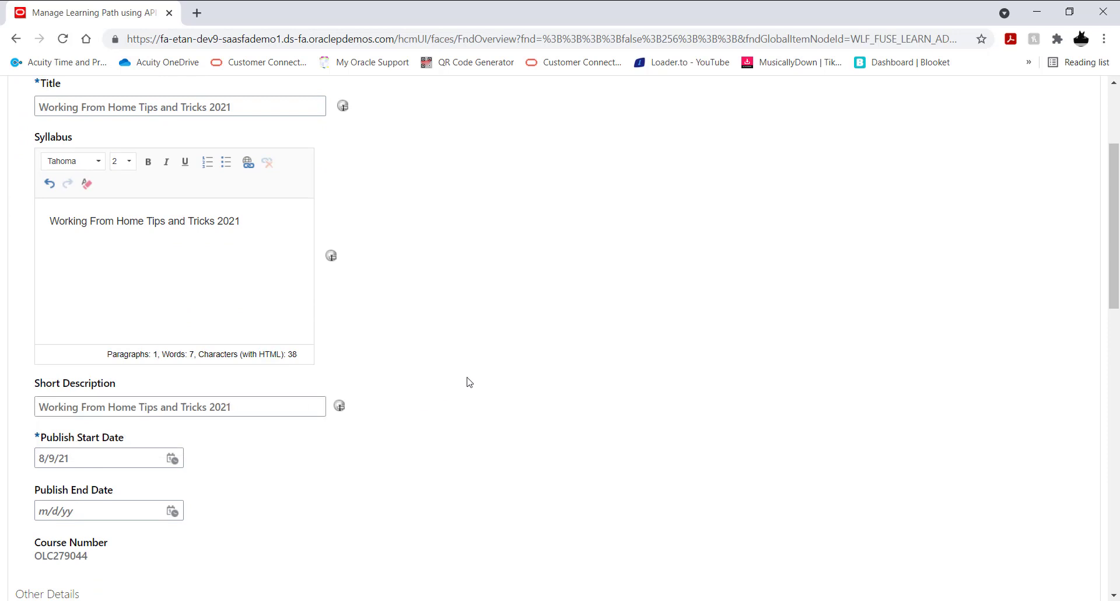
Step: Set the course's publish end date to 8/31/22
scroll(411, 299, "down", 3)
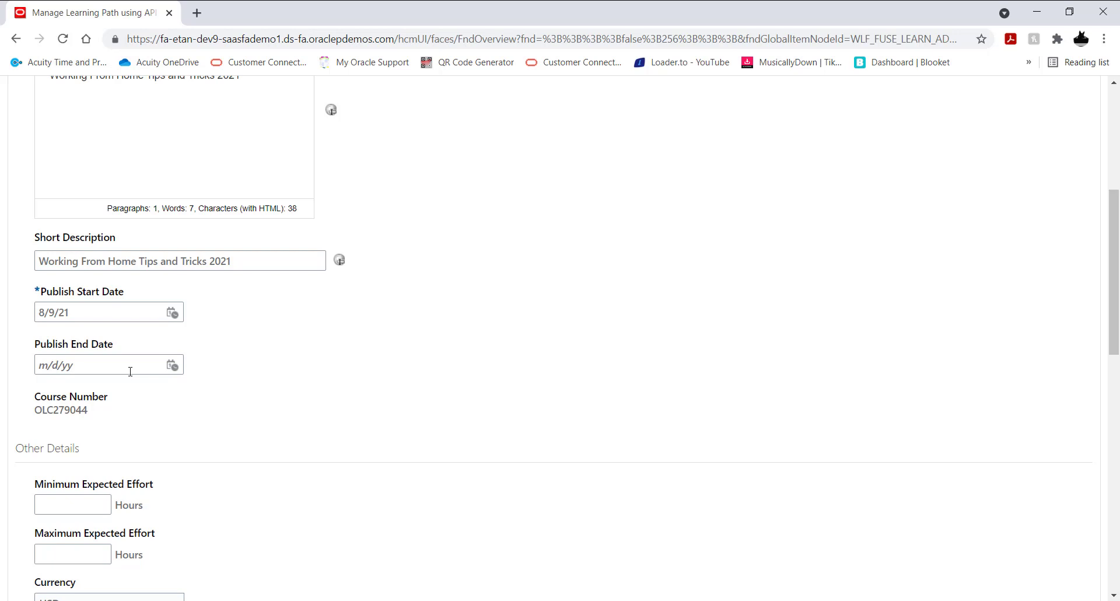
left_click(172, 365)
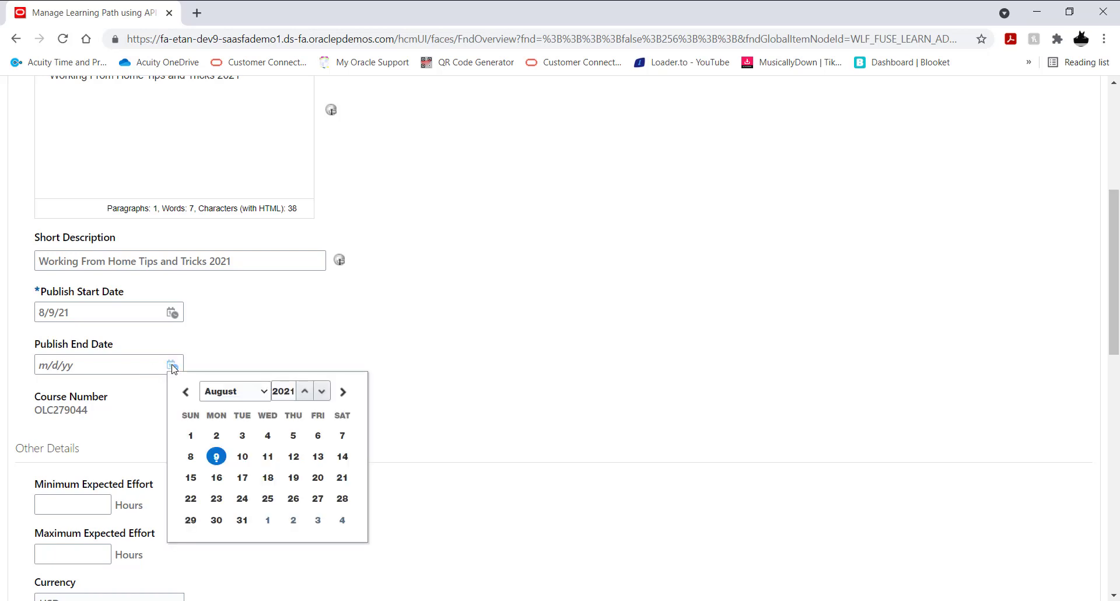
left_click(321, 392)
left_click(304, 391)
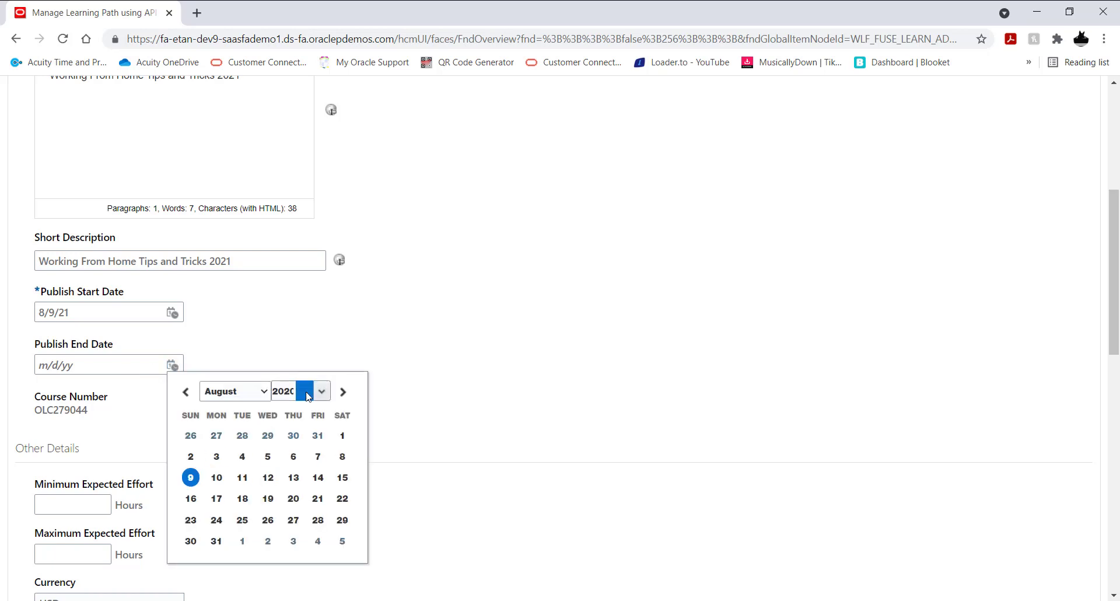
left_click(304, 391)
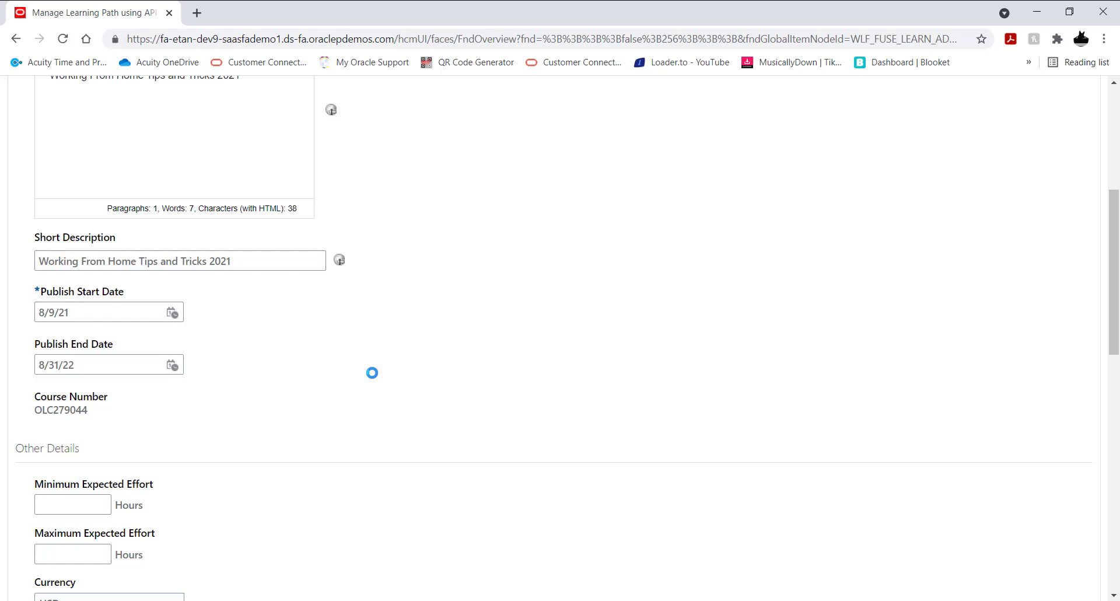
scroll(372, 375, "down", 5)
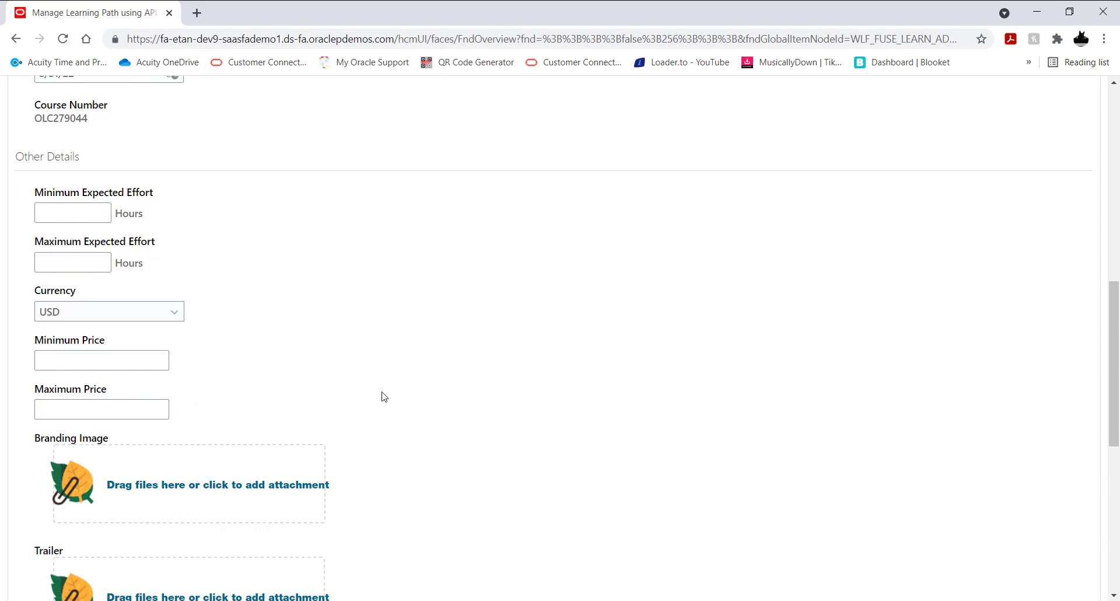
Step: Leave the course's effort, price, branding image and trailer fields blank, and save and close the course
scroll(403, 350, "down", 3)
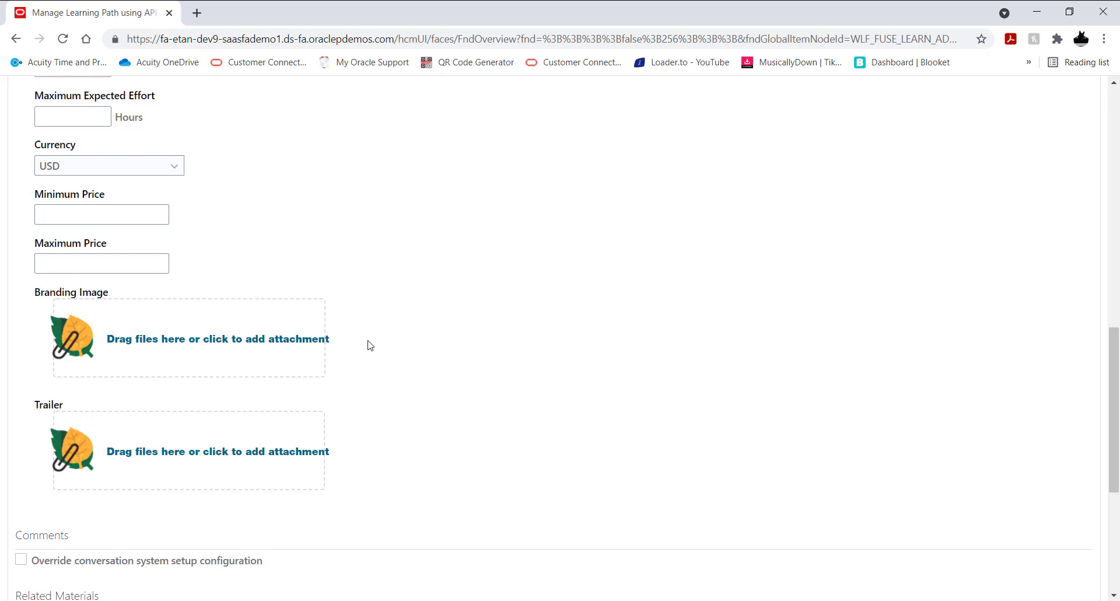
scroll(425, 345, "down", 3)
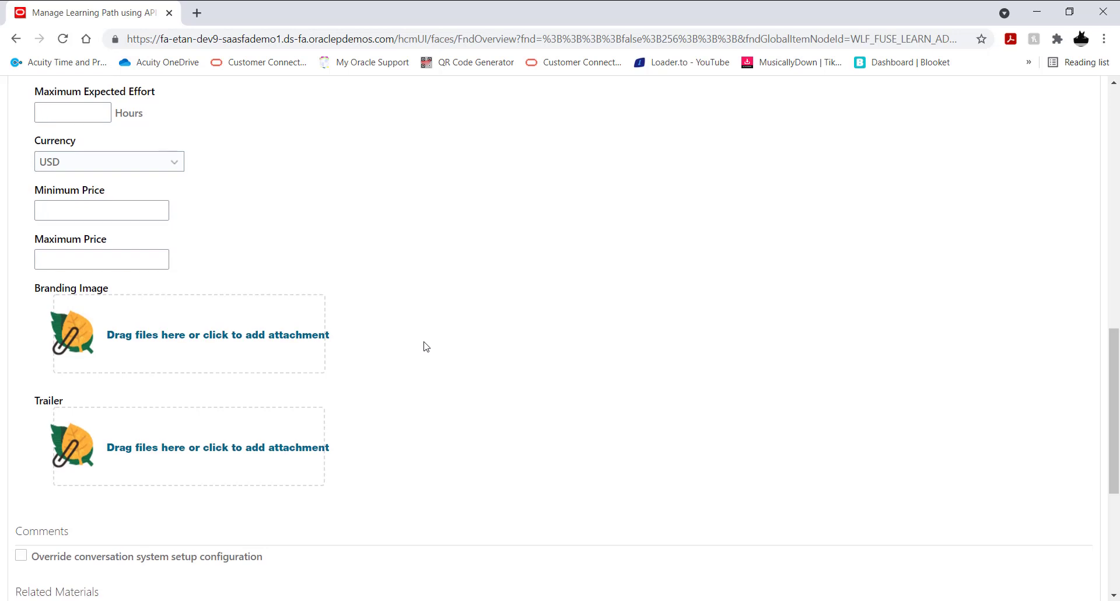
scroll(425, 345, "up", 15)
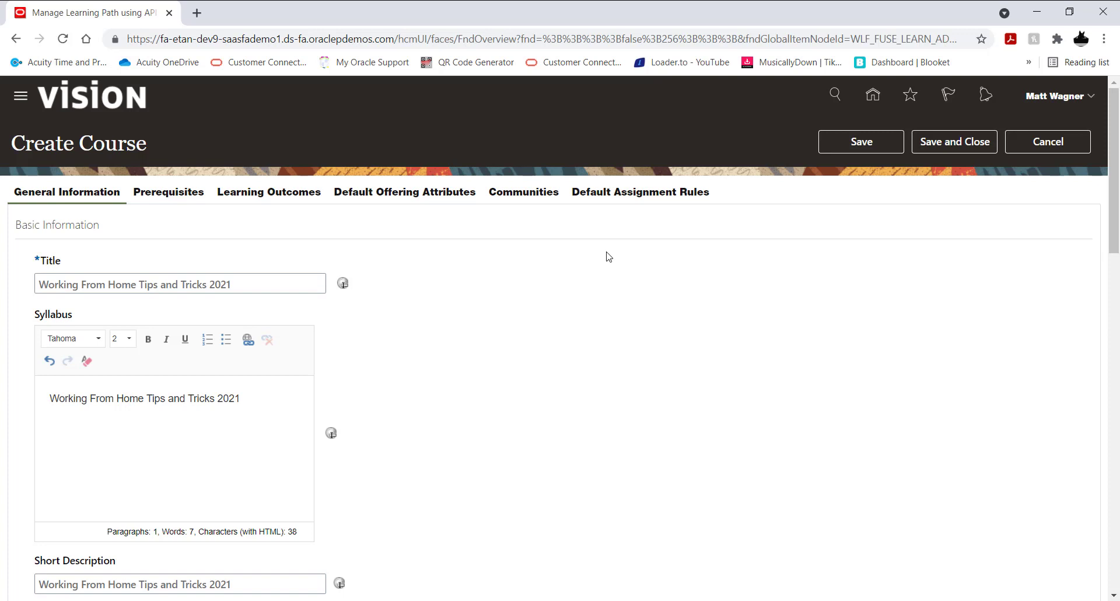
left_click(963, 142)
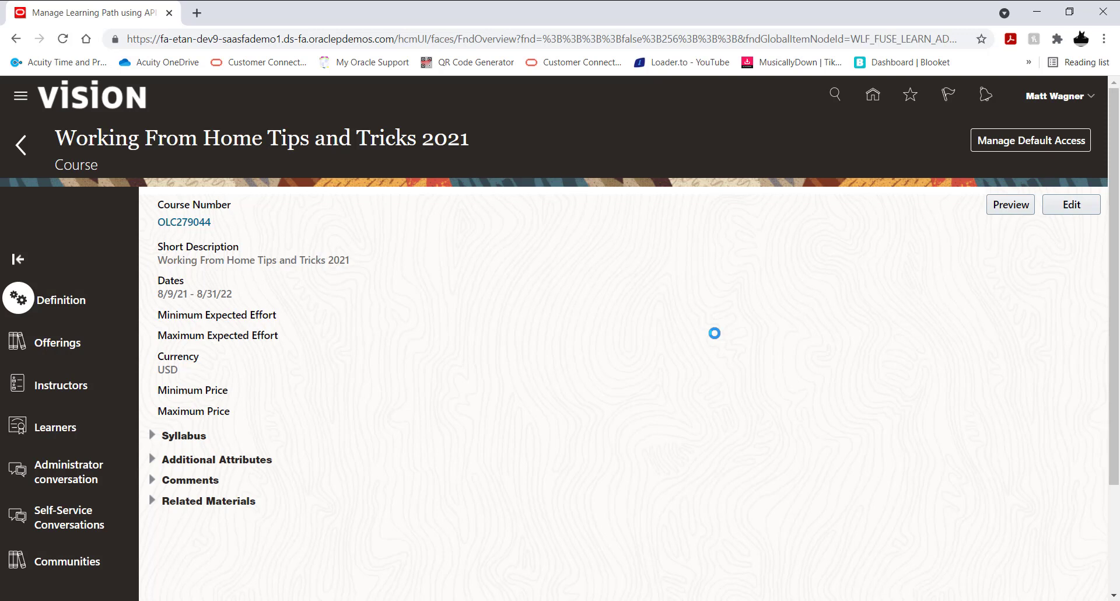
Step: Create a self-paced offering for the course and paste "Working From Home Tips and Tricks 2021" as its description
left_click(51, 347)
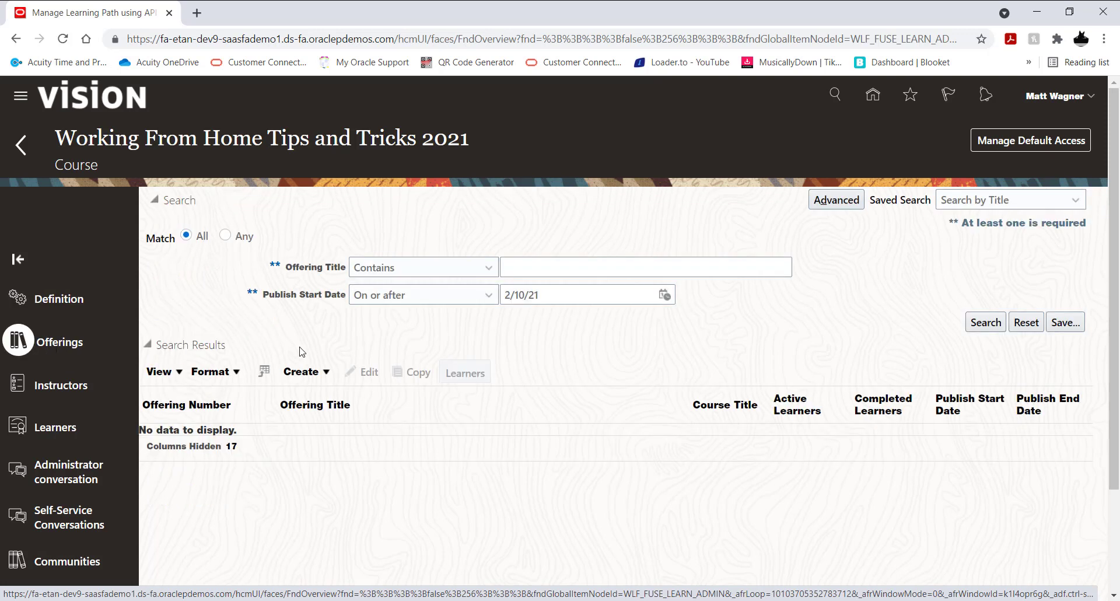
left_click(313, 375)
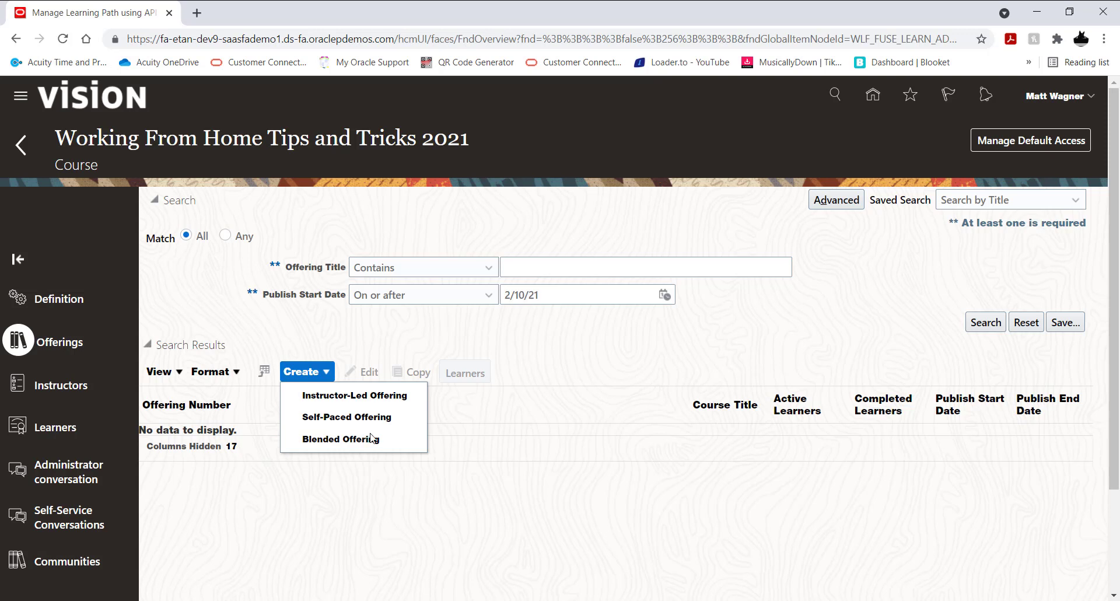
left_click(345, 417)
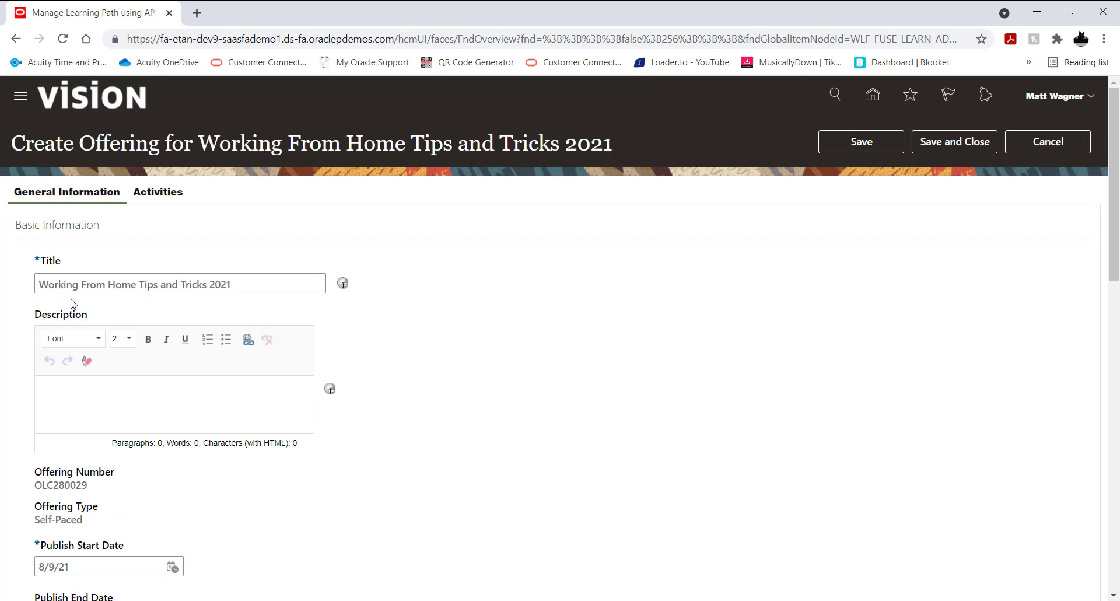
left_click(84, 397)
type("Working From Home Tips and Tricks 2021")
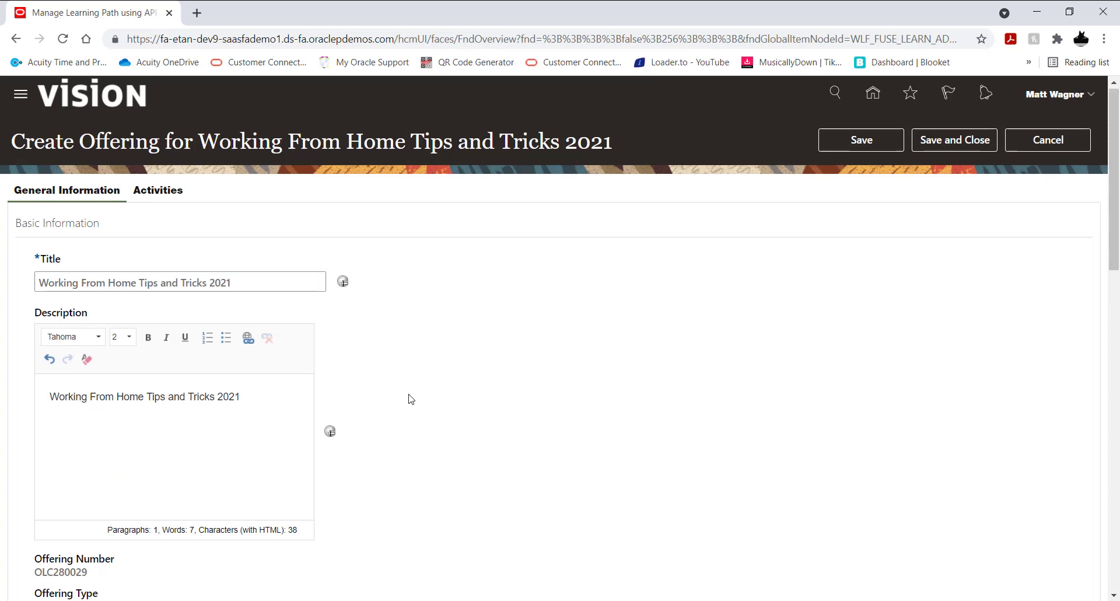
Step: Set the offering's publish end date to 8/31/22
scroll(411, 399, "down", 5)
scroll(350, 384, "down", 1)
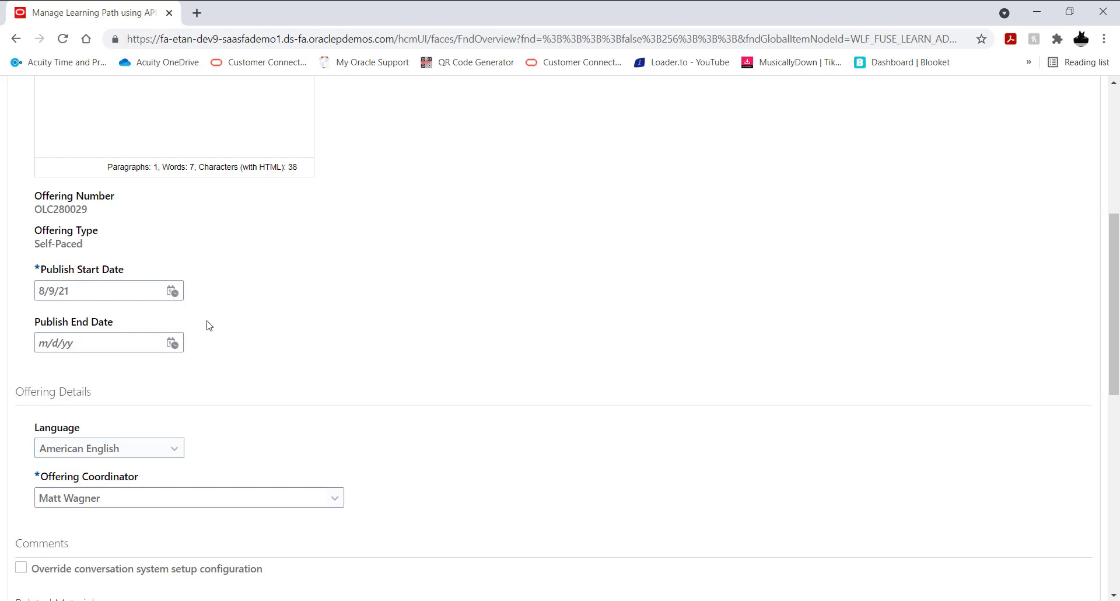
left_click(172, 342)
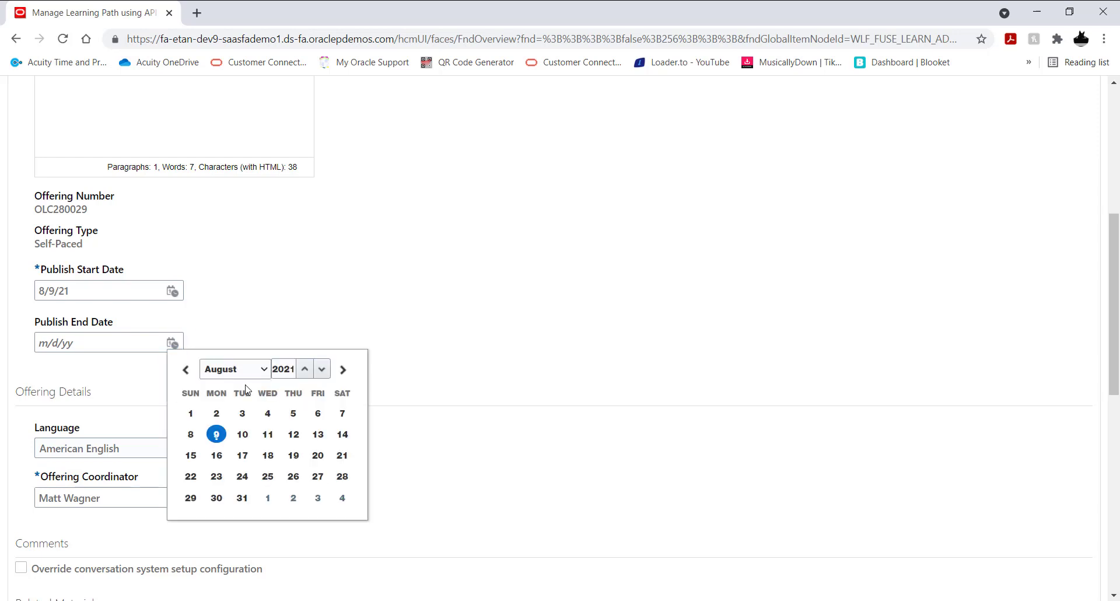
left_click(304, 368)
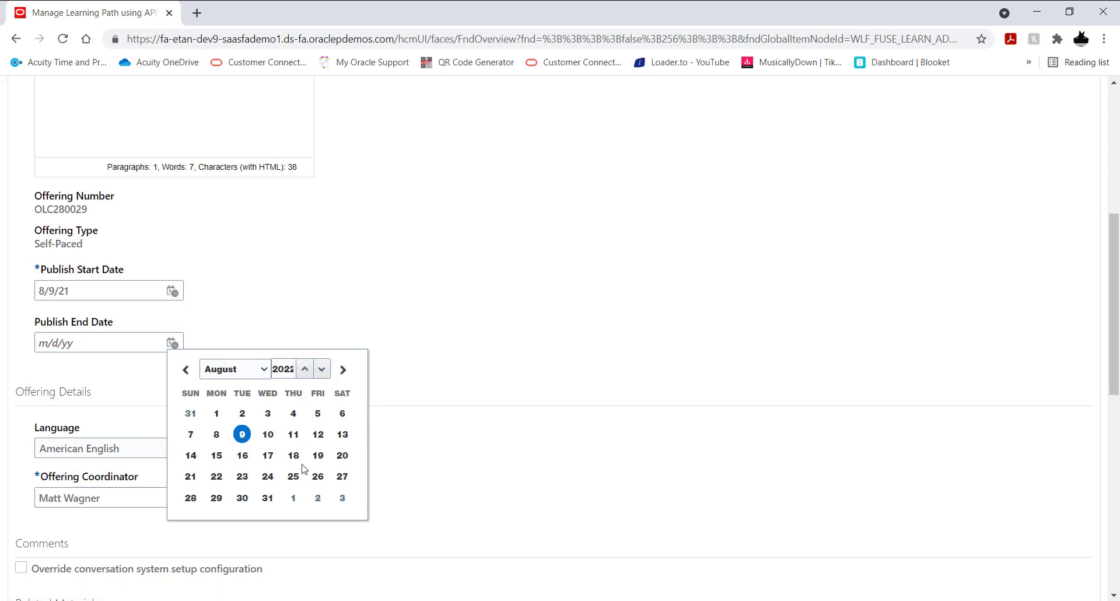
left_click(268, 497)
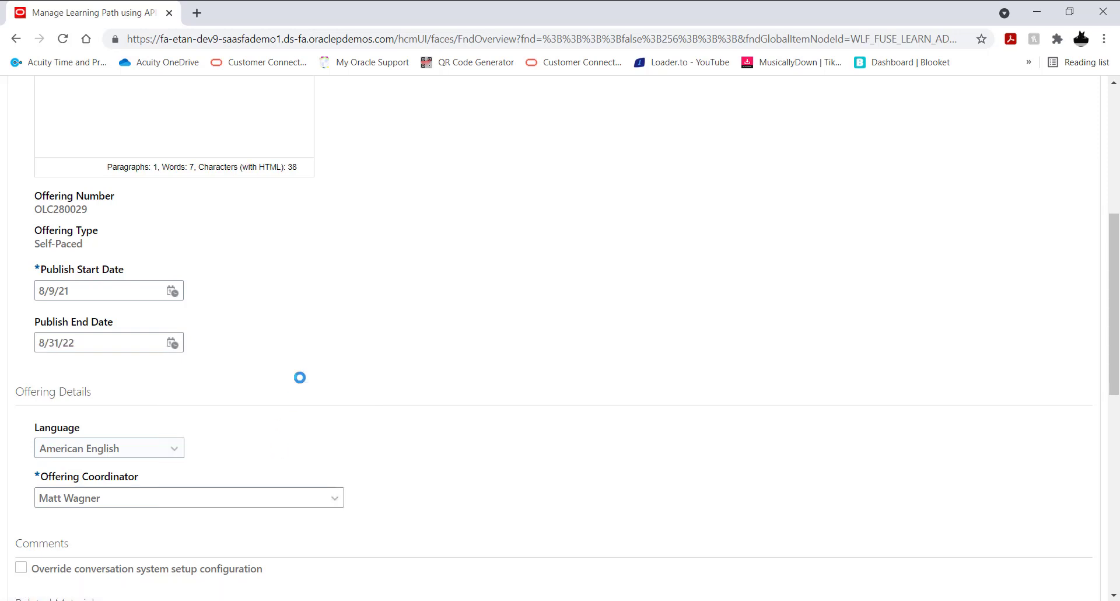
Step: Check the remaining offering details, then save the general information and go to the offering's activities
scroll(455, 341, "down", 3)
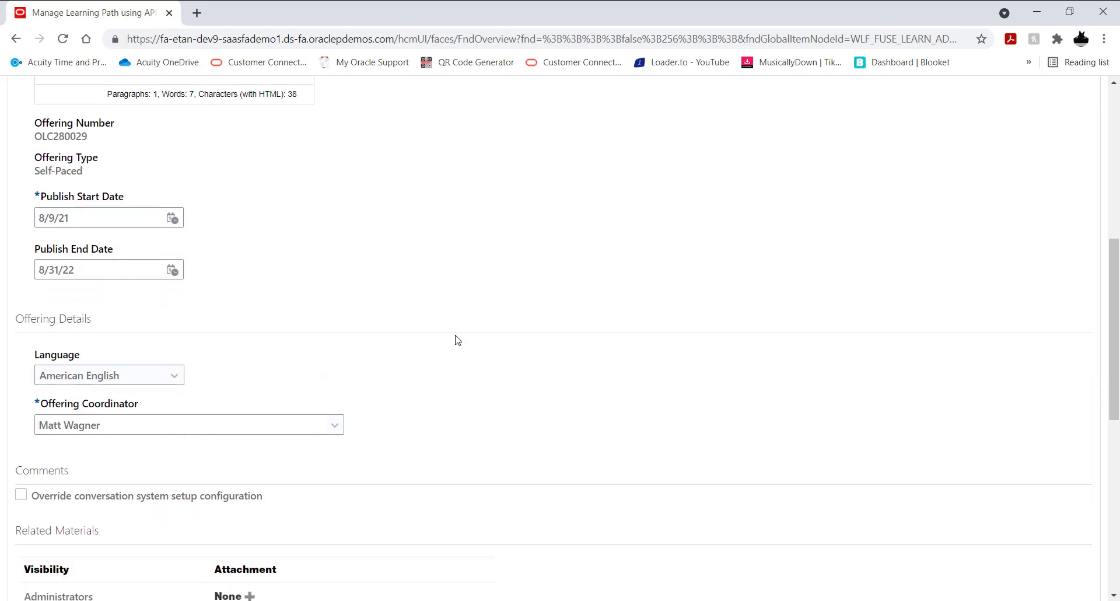
scroll(455, 341, "down", 1)
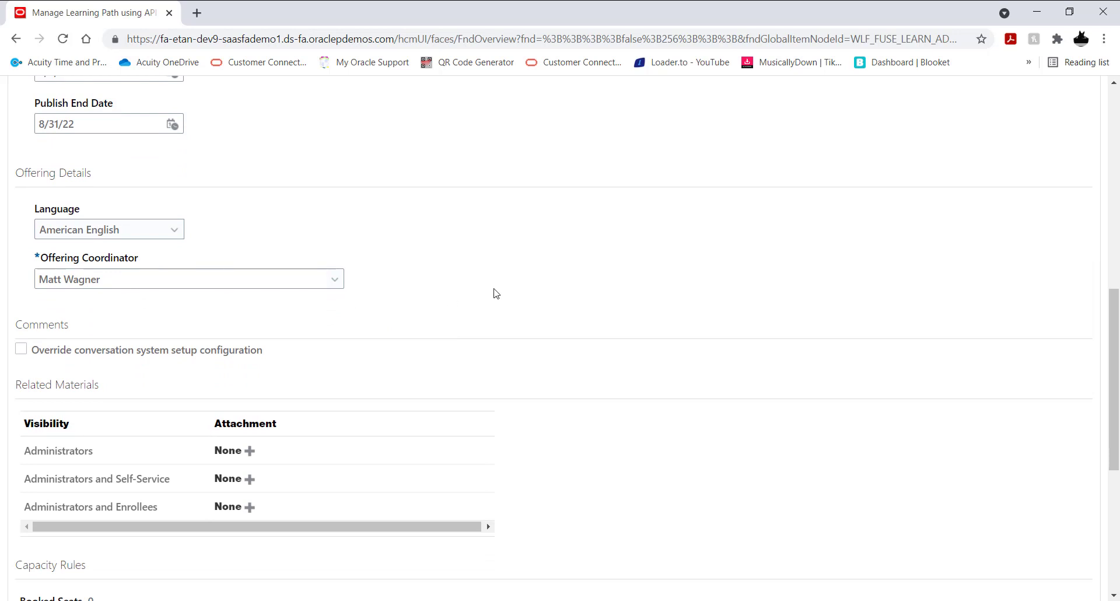
scroll(540, 305, "up", 1)
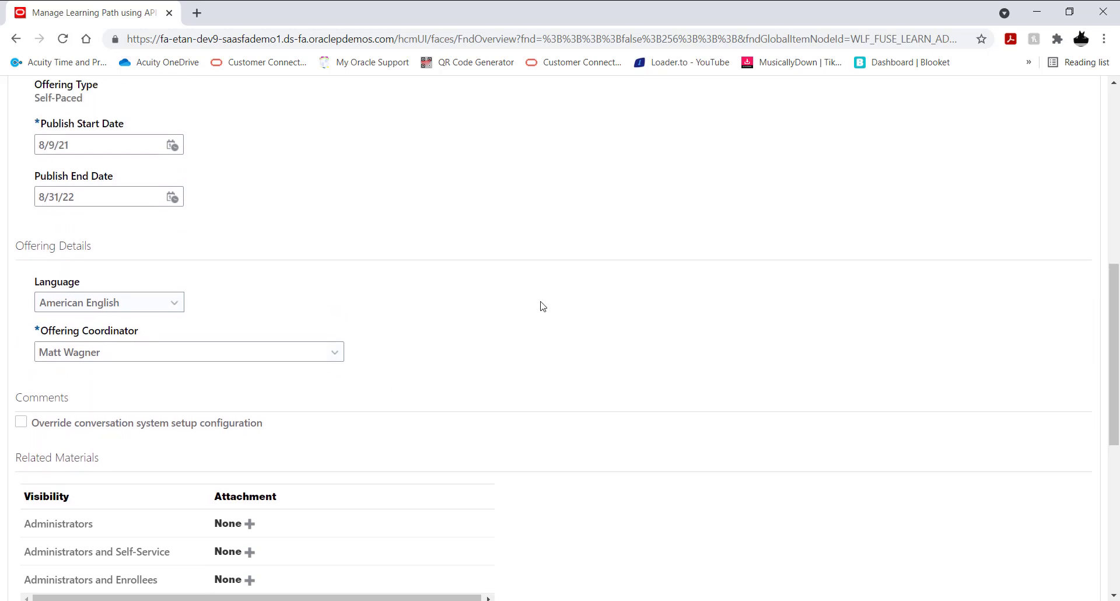
scroll(540, 305, "up", 7)
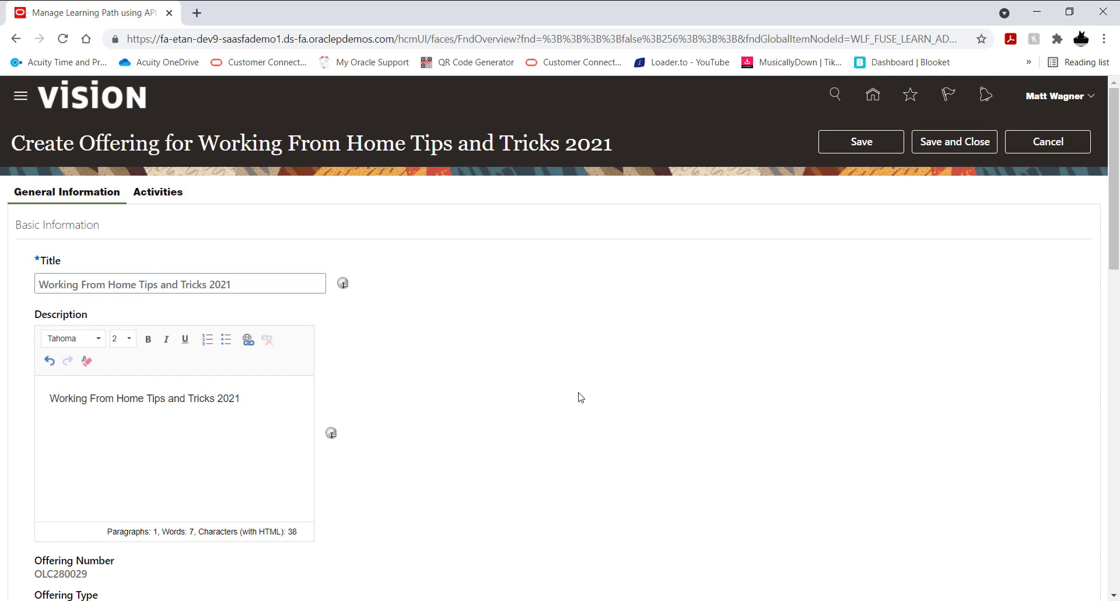
left_click(159, 194)
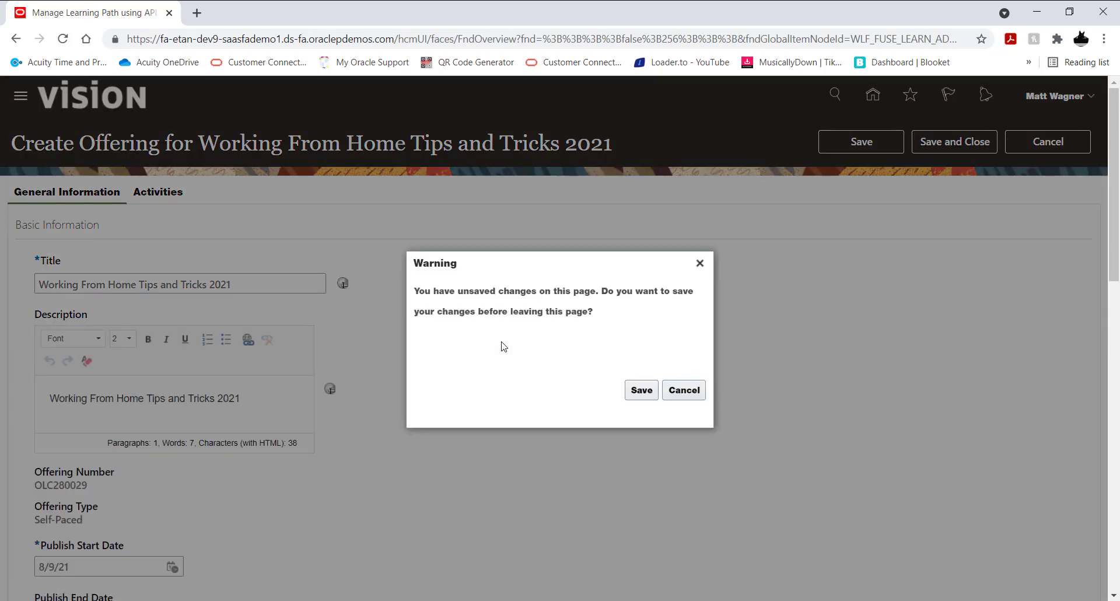
left_click(640, 391)
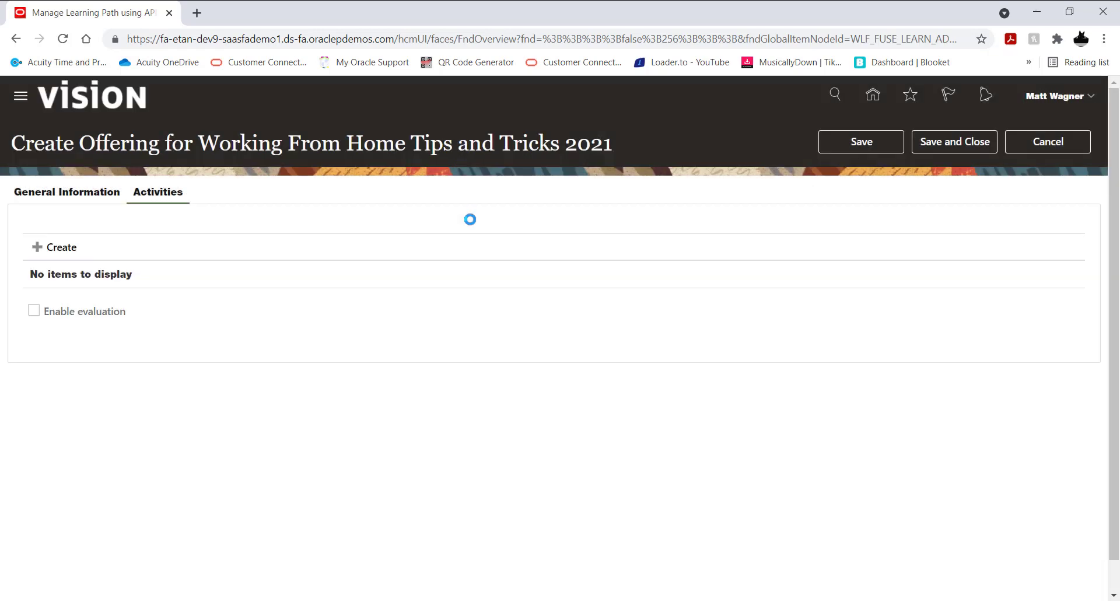
Step: Start a new self-paced activity for the offering and open the content search for its offering content
left_click(65, 248)
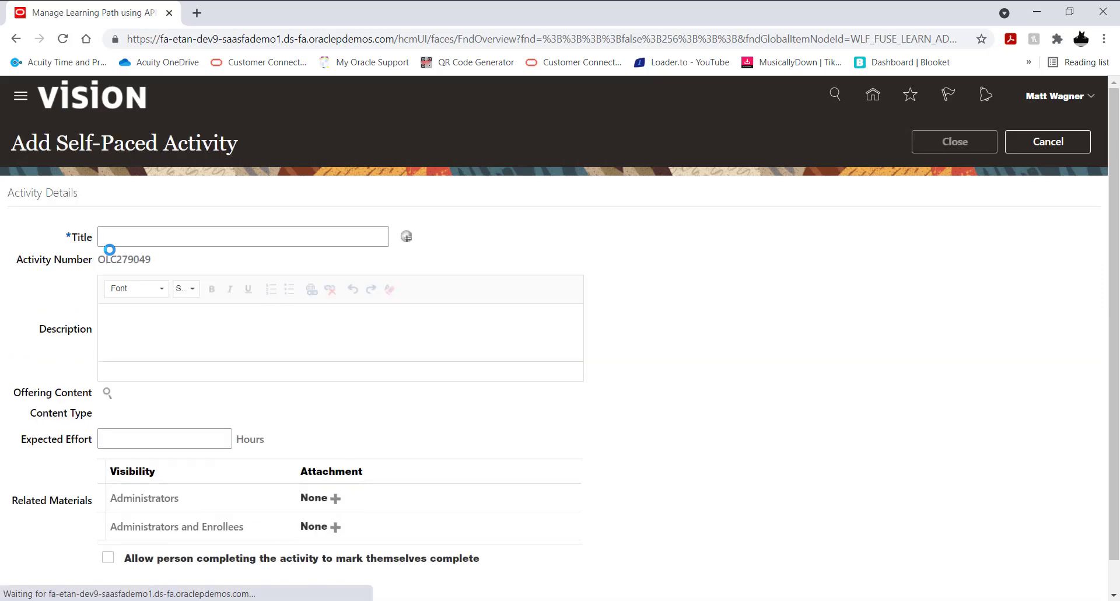
scroll(687, 288, "down", 1)
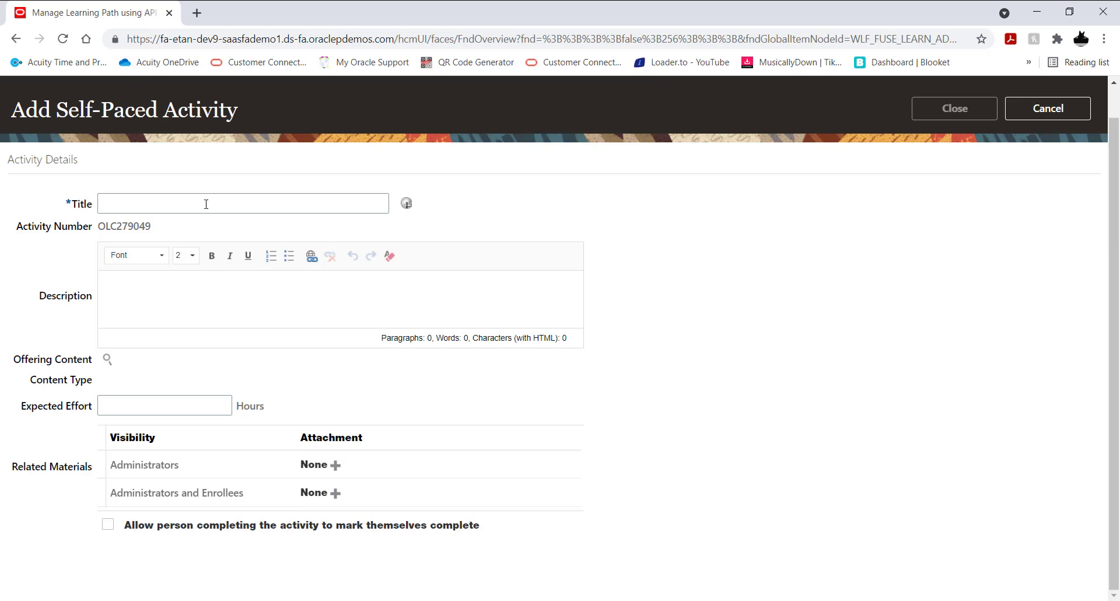
left_click(108, 363)
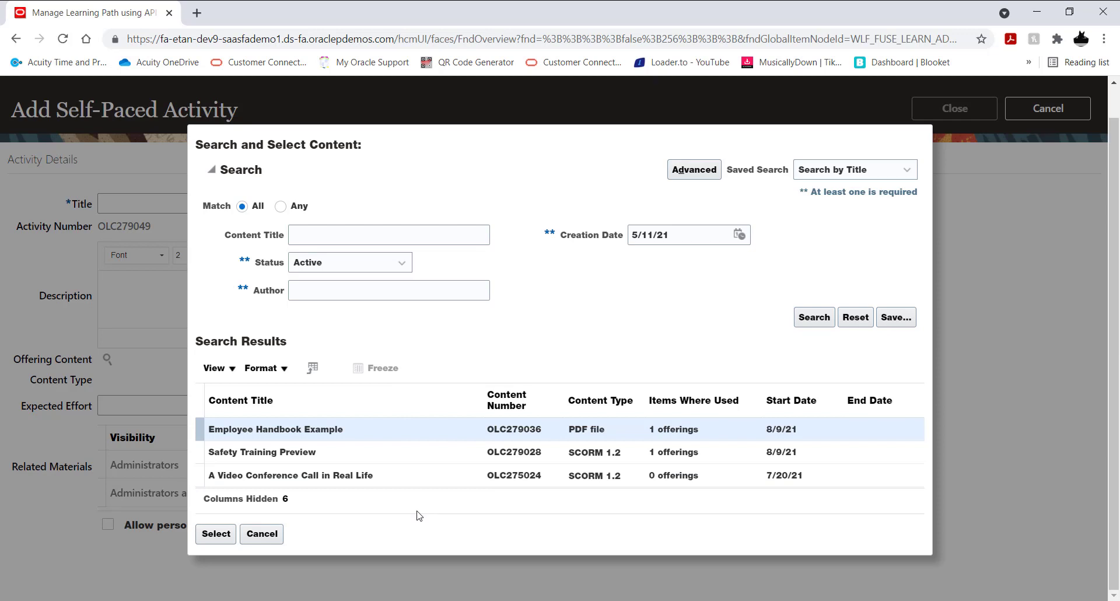
Step: Search the content with status All, highlight "Working From Home Tips for 2021", and rerun the search with status Active
left_click(403, 265)
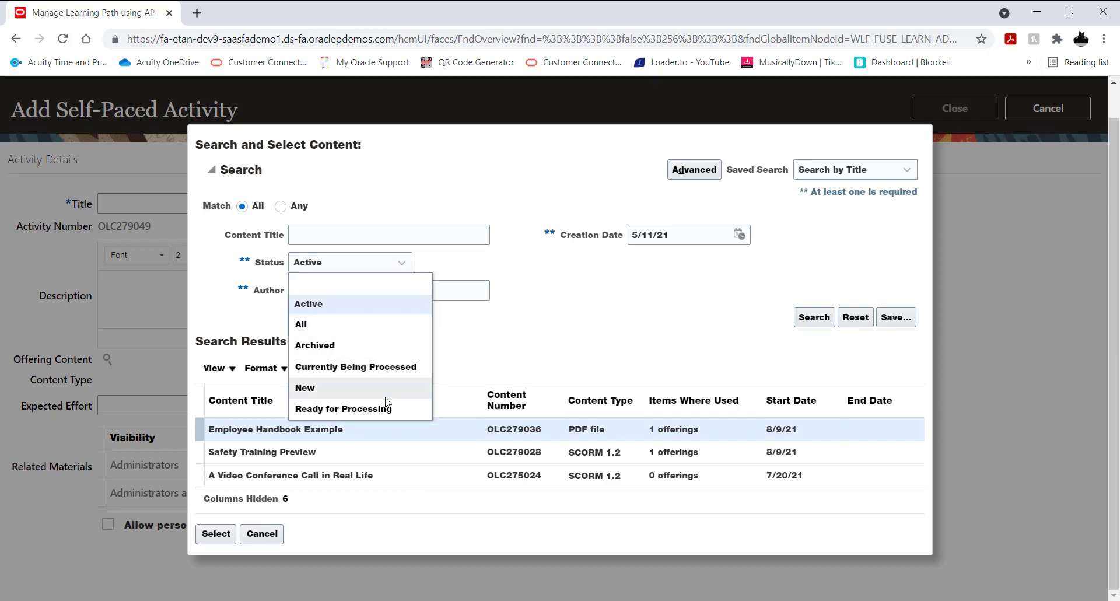
left_click(370, 325)
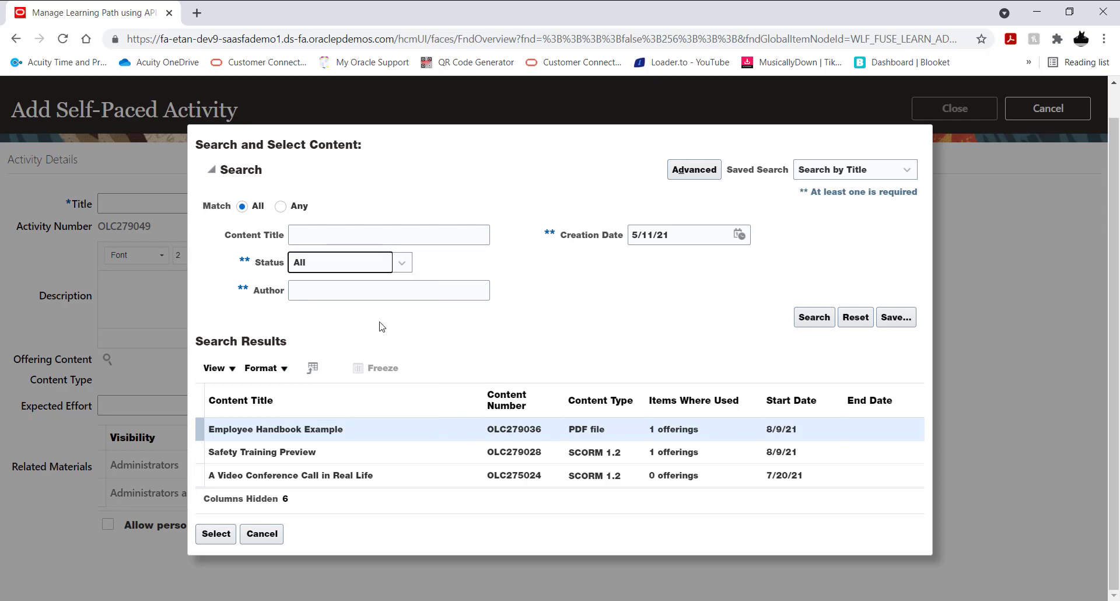
left_click(814, 325)
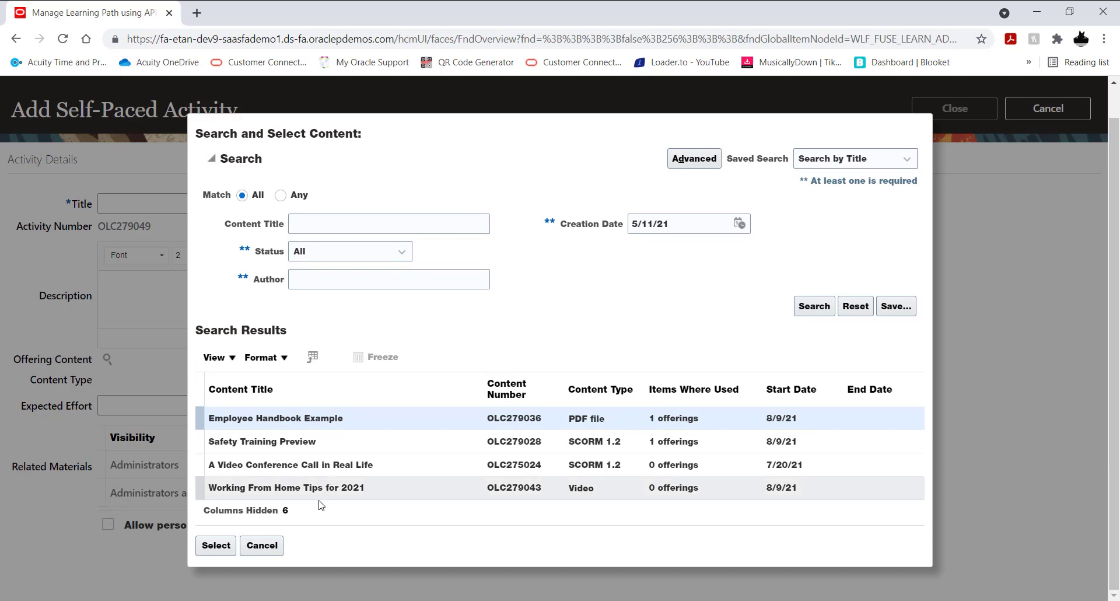
left_click(402, 493)
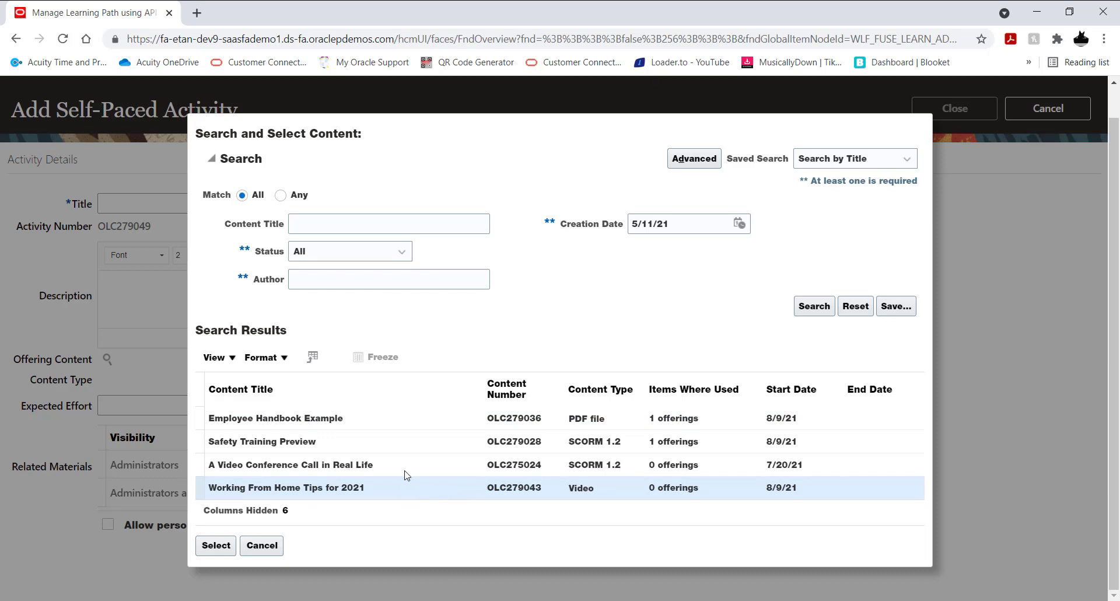
left_click(350, 251)
left_click(367, 292)
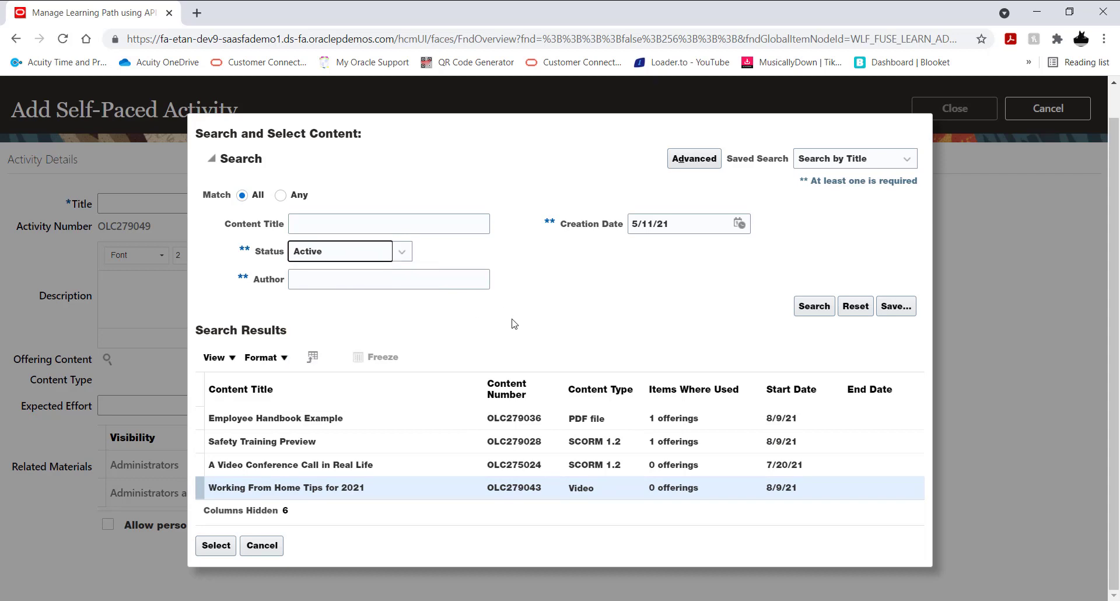
left_click(810, 307)
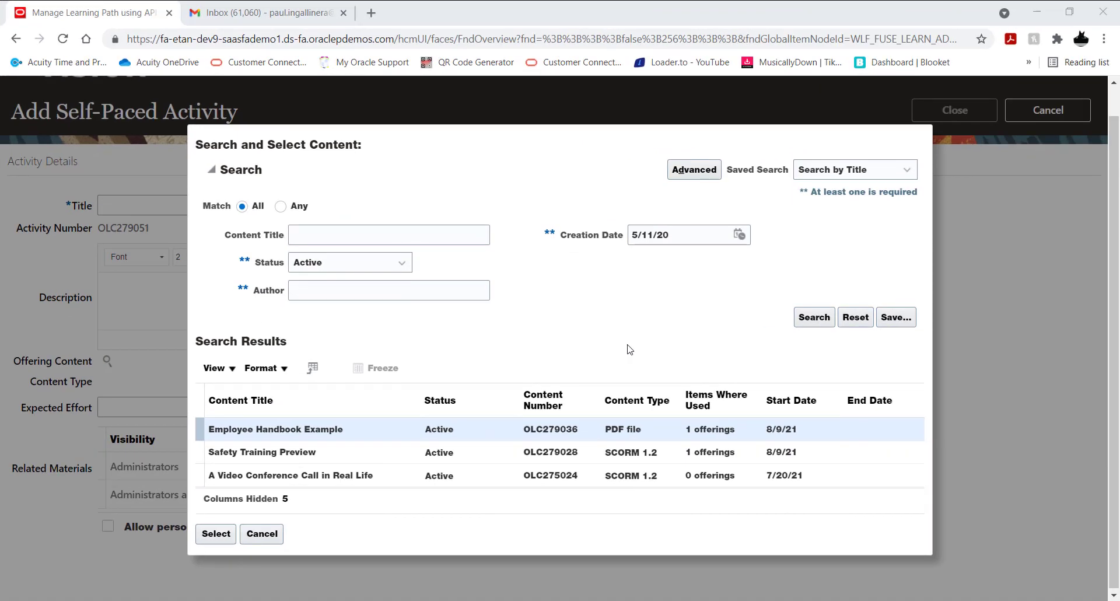
Step: Search the content titles for "working" and select the video "Working From Home Tips for 2021" as the activity's content
left_click(373, 236)
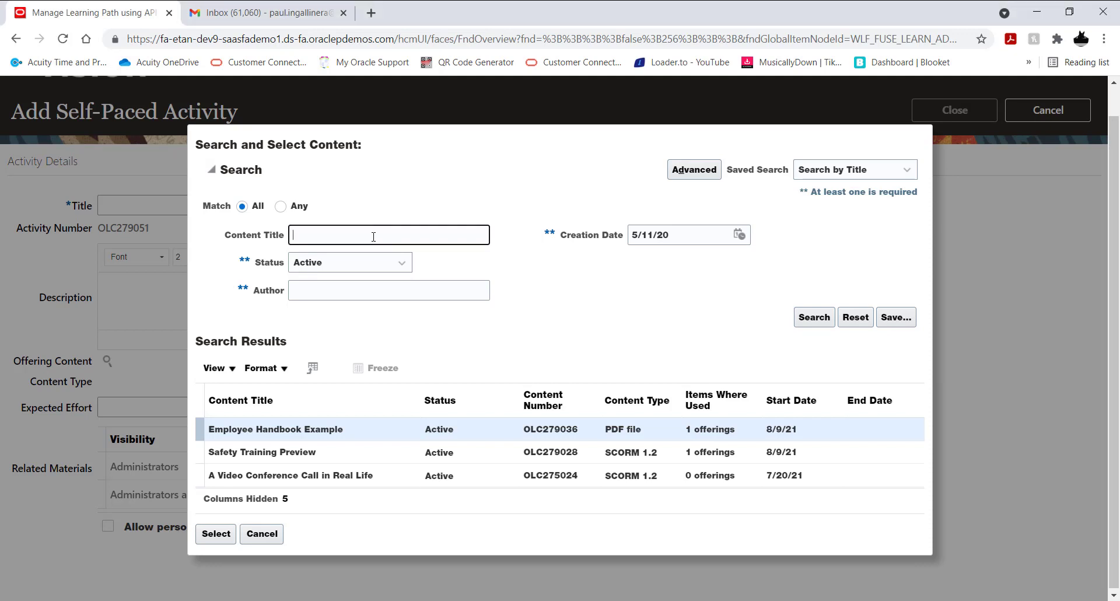
type("working")
key("Return")
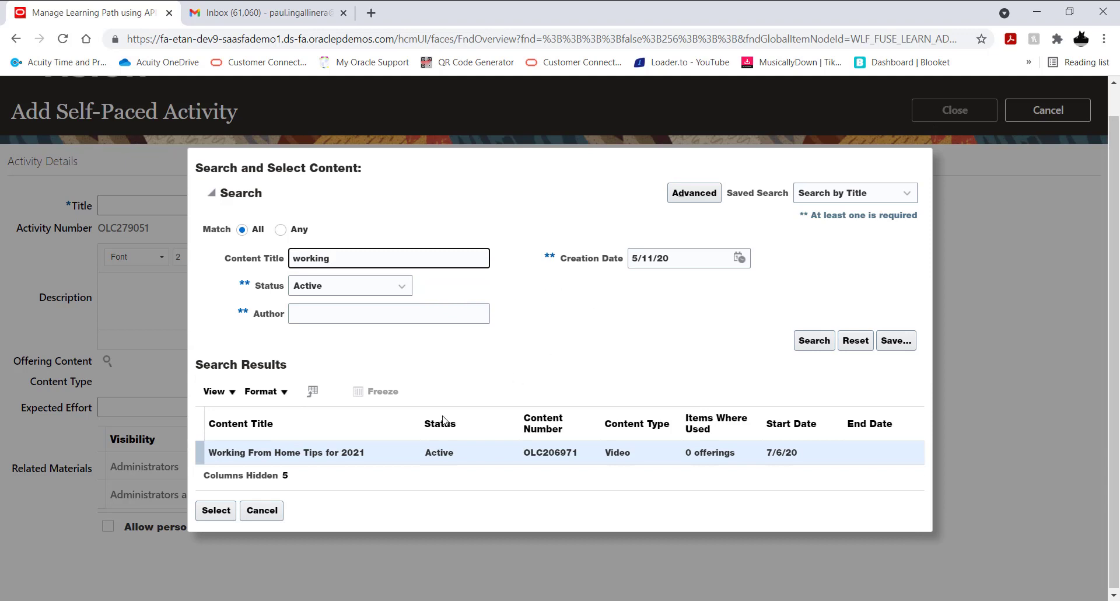
left_click(385, 455)
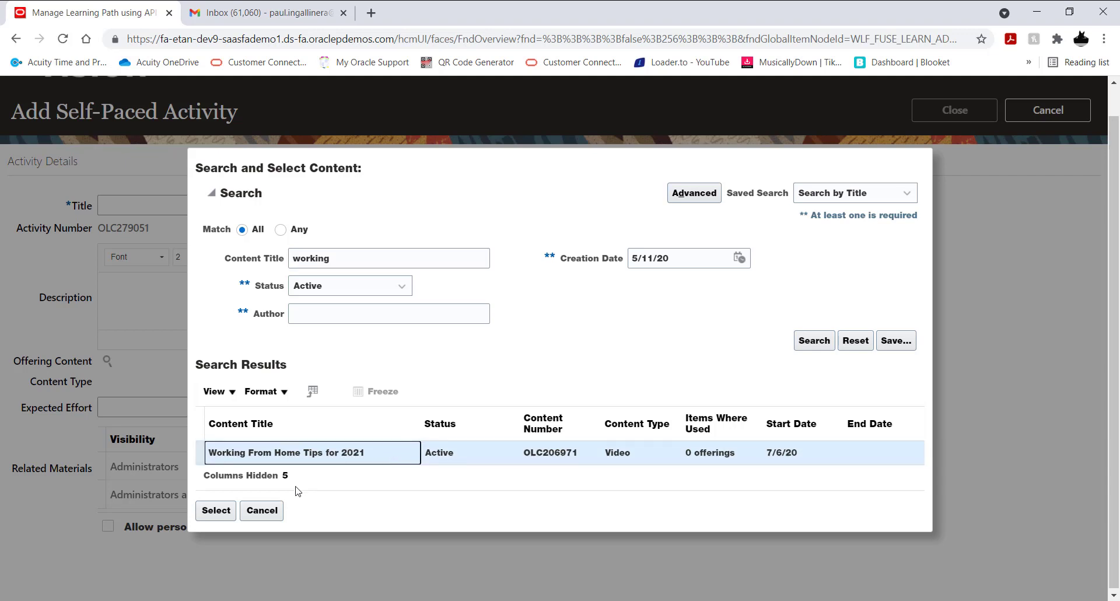
left_click(213, 511)
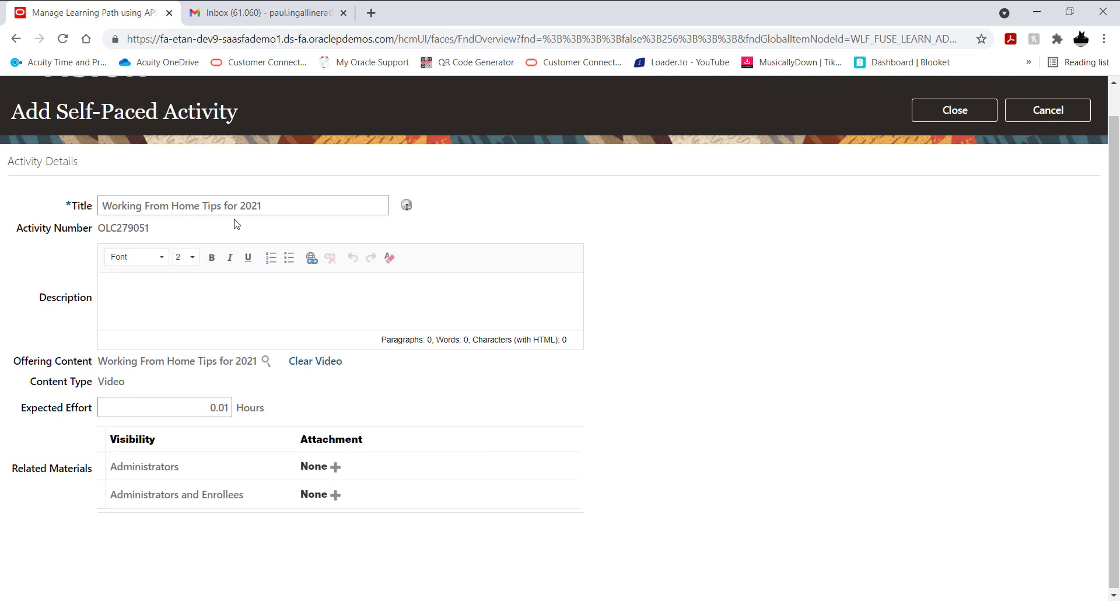
Step: Copy the activity title "Working From Home Tips for 2021" into its description and close the activity details
triple_click(232, 206)
key("ctrl+c")
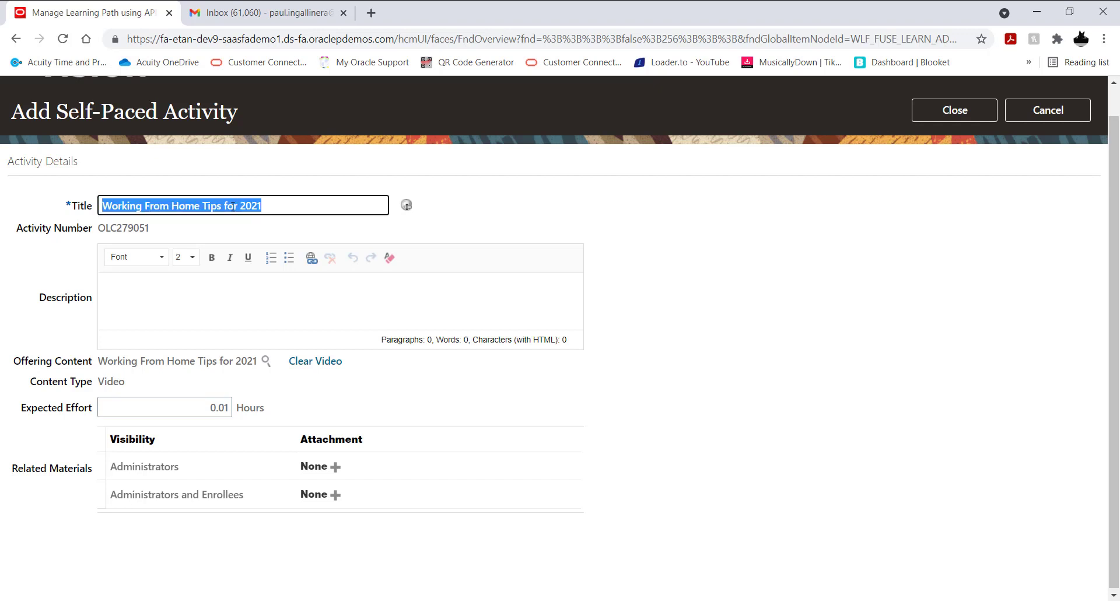
left_click(279, 297)
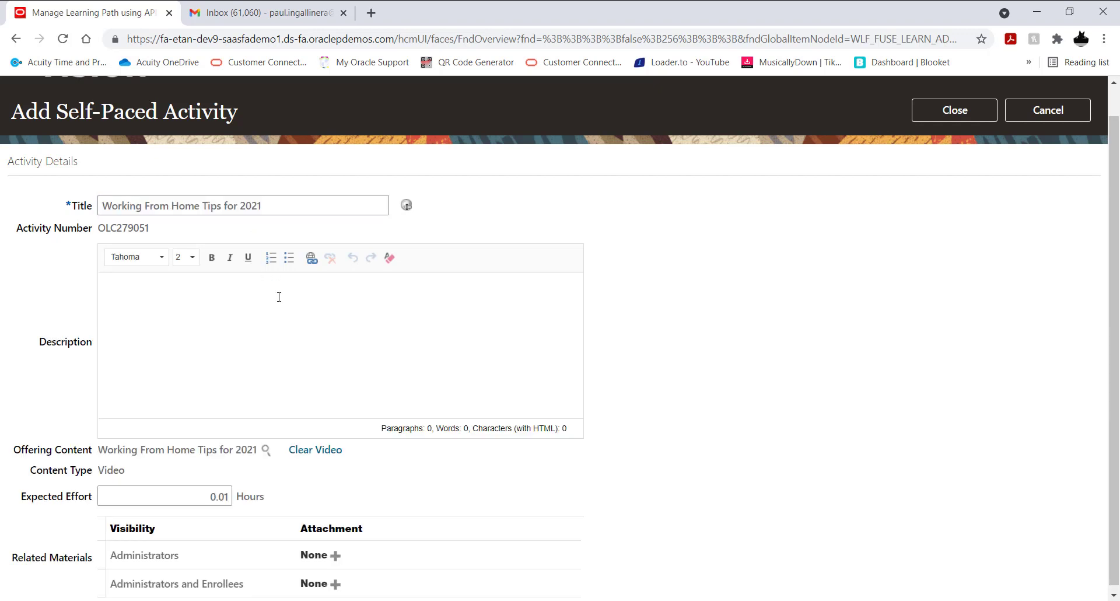
key("ctrl+v")
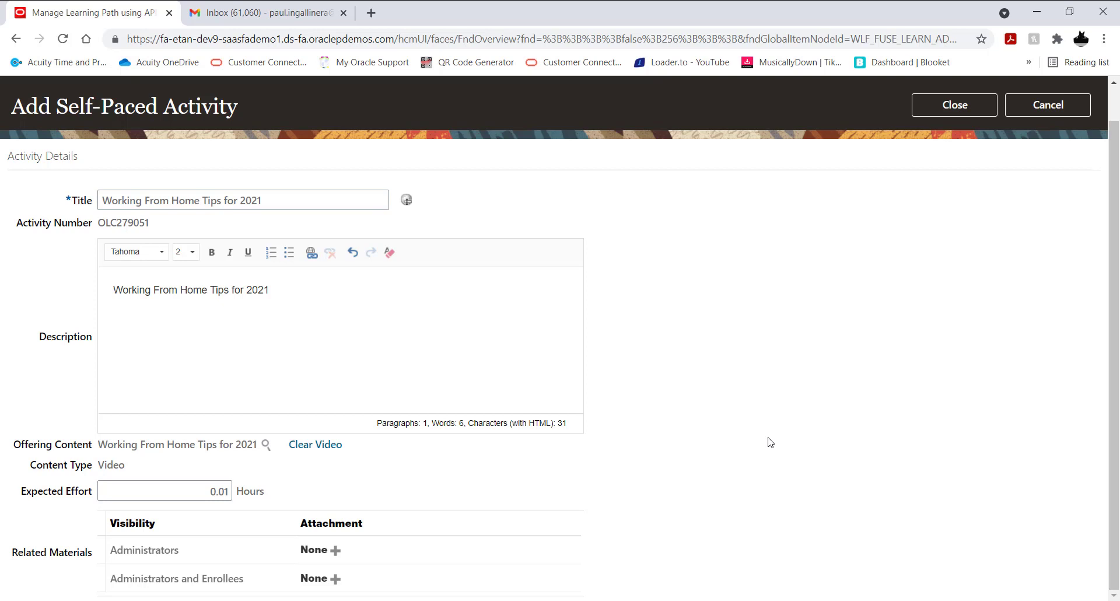
left_click(942, 105)
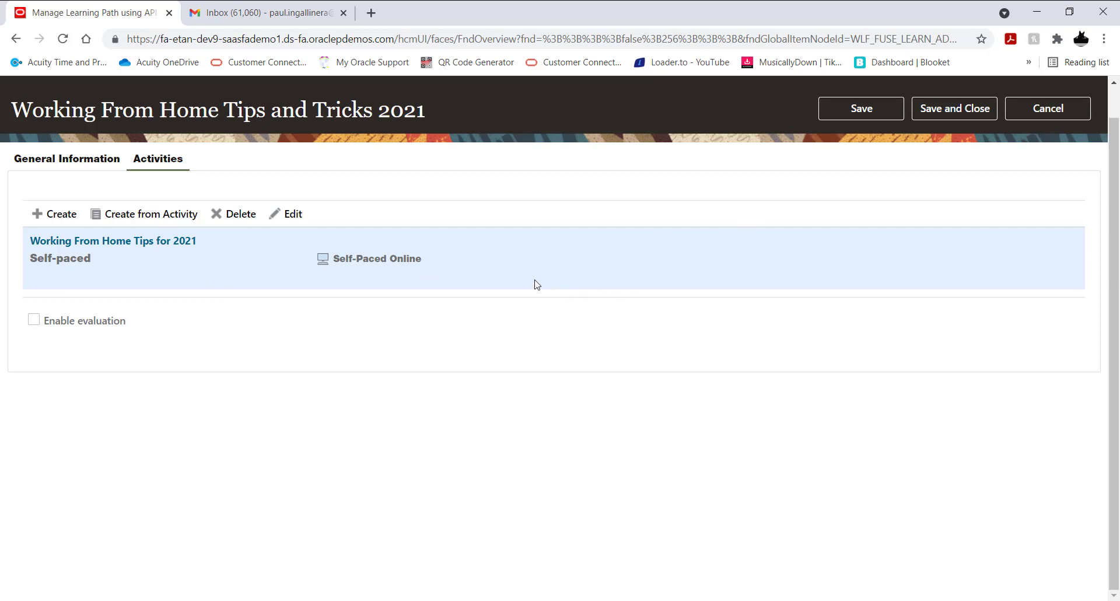
Step: Save and close the self-paced offering and return to the course's offerings list
left_click(959, 112)
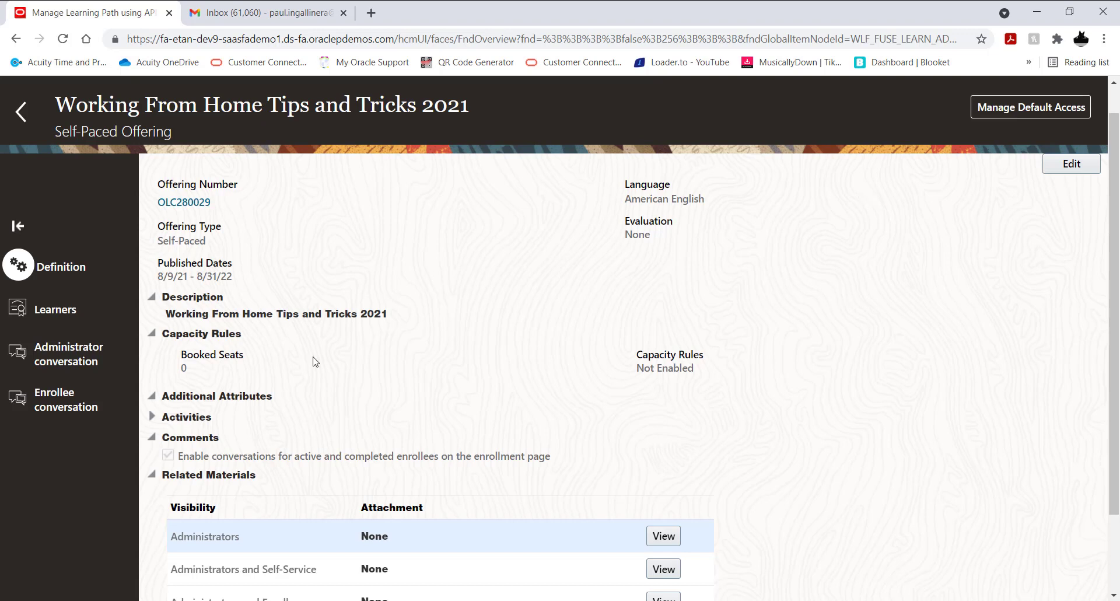
left_click(21, 112)
left_click(21, 112)
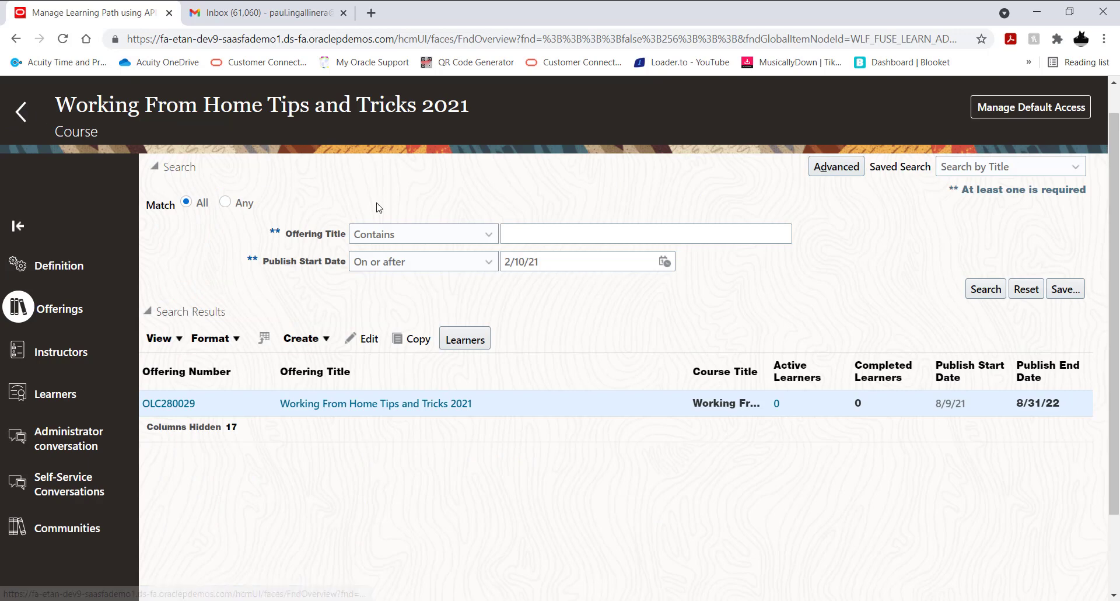